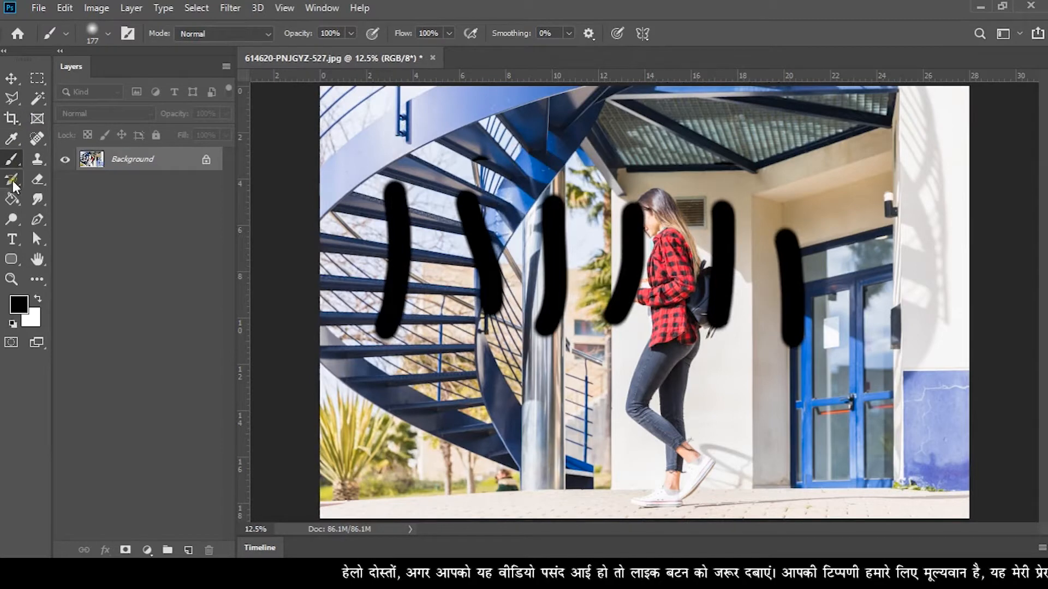
# - Restore the staircase area under the second black brush stroke with the History Brush
pyautogui.click(12, 179)
pyautogui.click(468, 210)
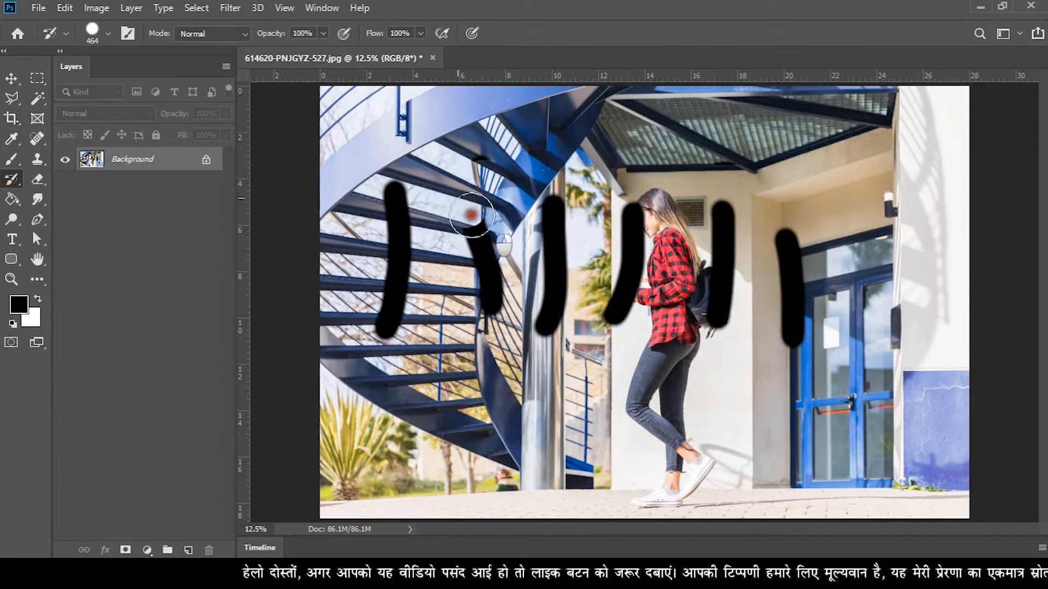
pyautogui.moveTo(468, 211)
pyautogui.mouseDown()
pyautogui.moveTo(483, 253)
pyautogui.moveTo(493, 314)
pyautogui.mouseUp()
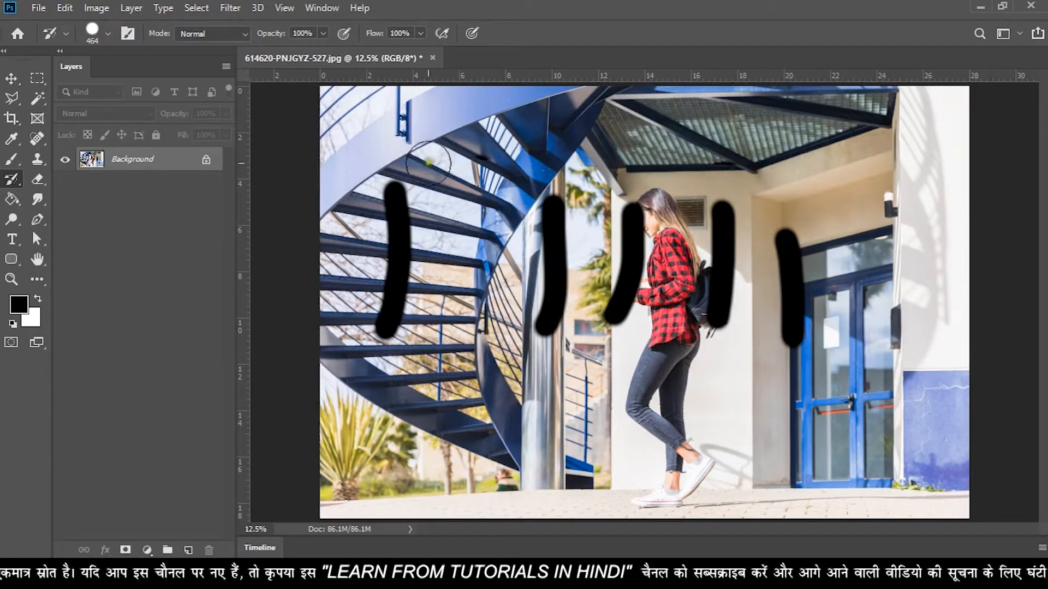
pyautogui.moveTo(425, 172)
pyautogui.mouseDown()
pyautogui.moveTo(432, 252)
pyautogui.moveTo(431, 228)
pyautogui.mouseUp()
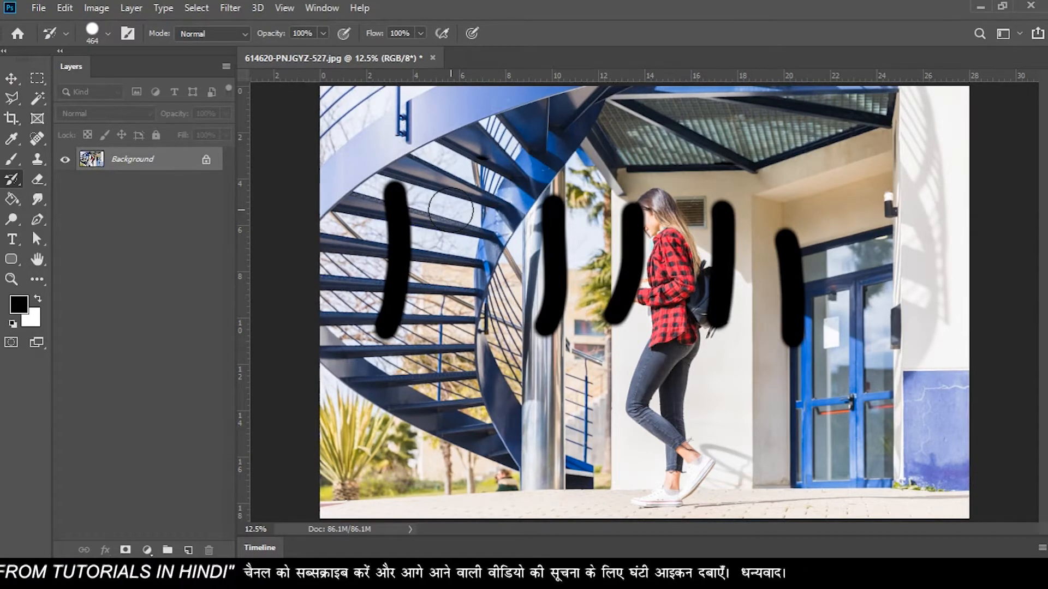
# - Close the painted photo without saving and reopen 614620-PNJGYZ-S27.jpg from the recent files
pyautogui.click(15, 81)
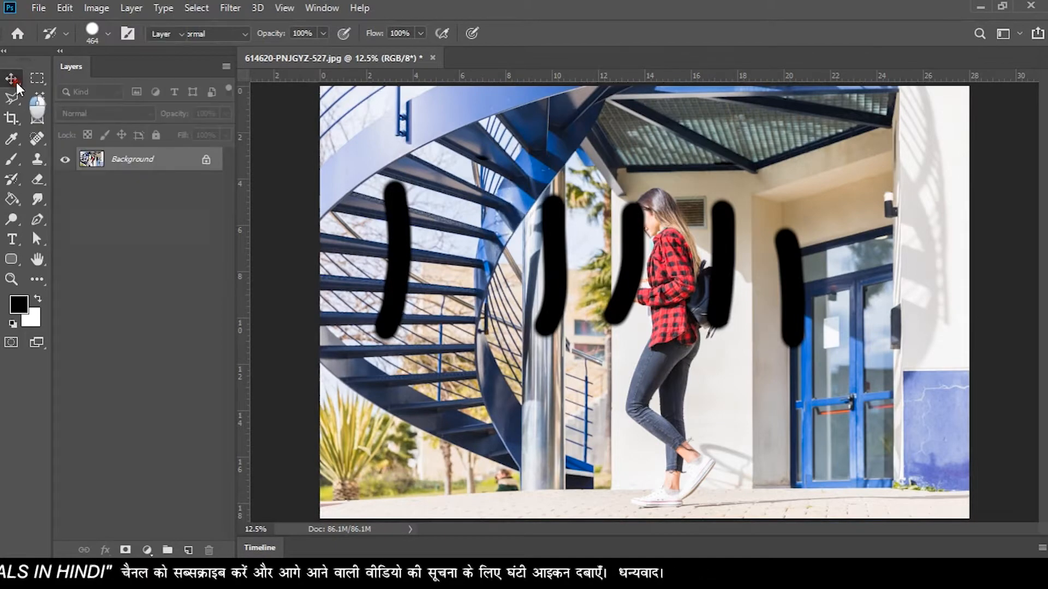
pyautogui.click(434, 58)
pyautogui.click(535, 224)
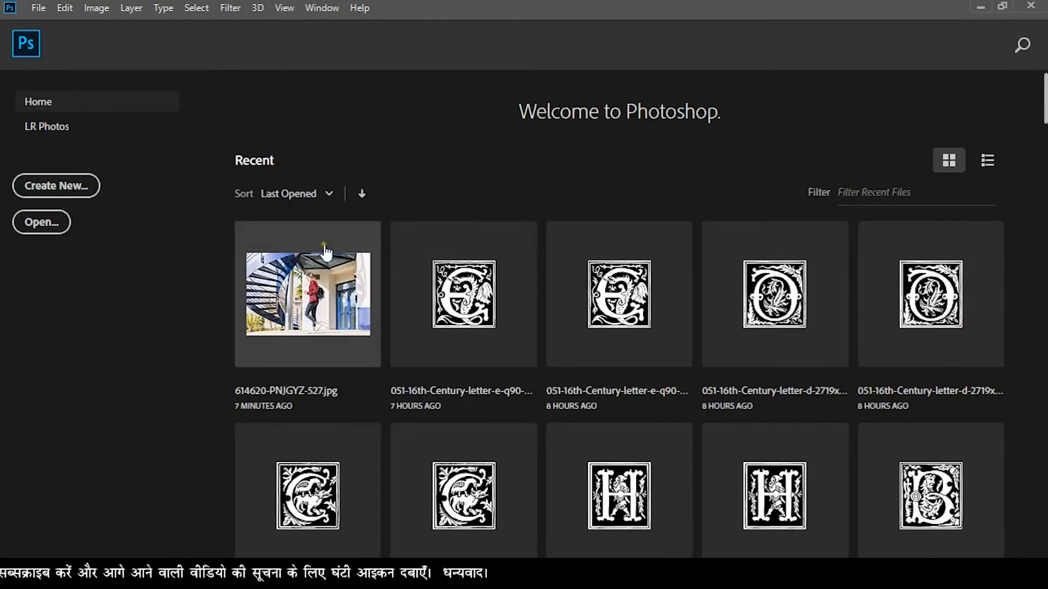
pyautogui.click(304, 283)
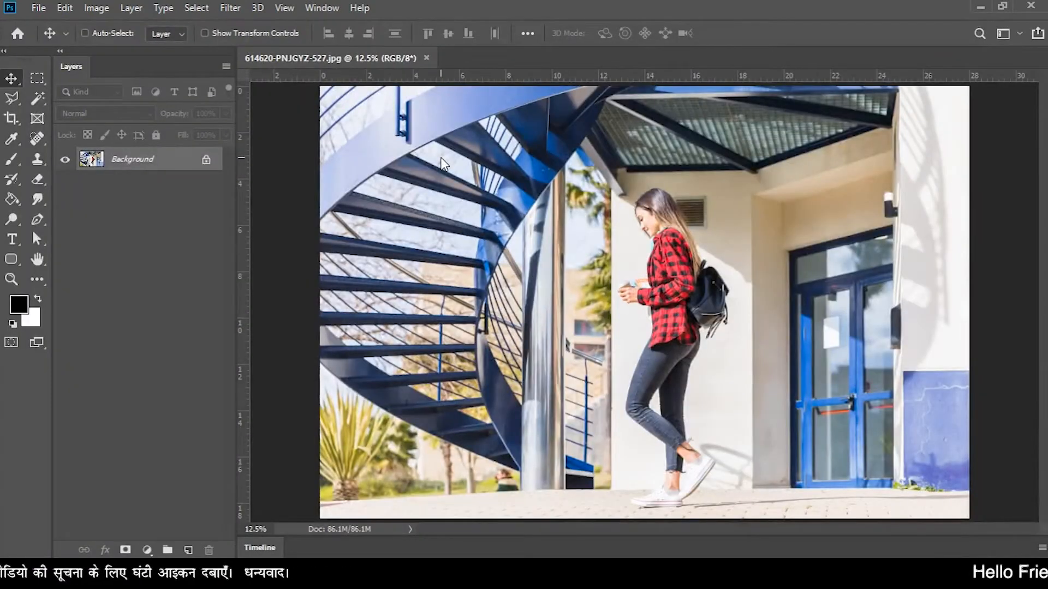
# - Display the History list of the reopened photo
pyautogui.click(317, 10)
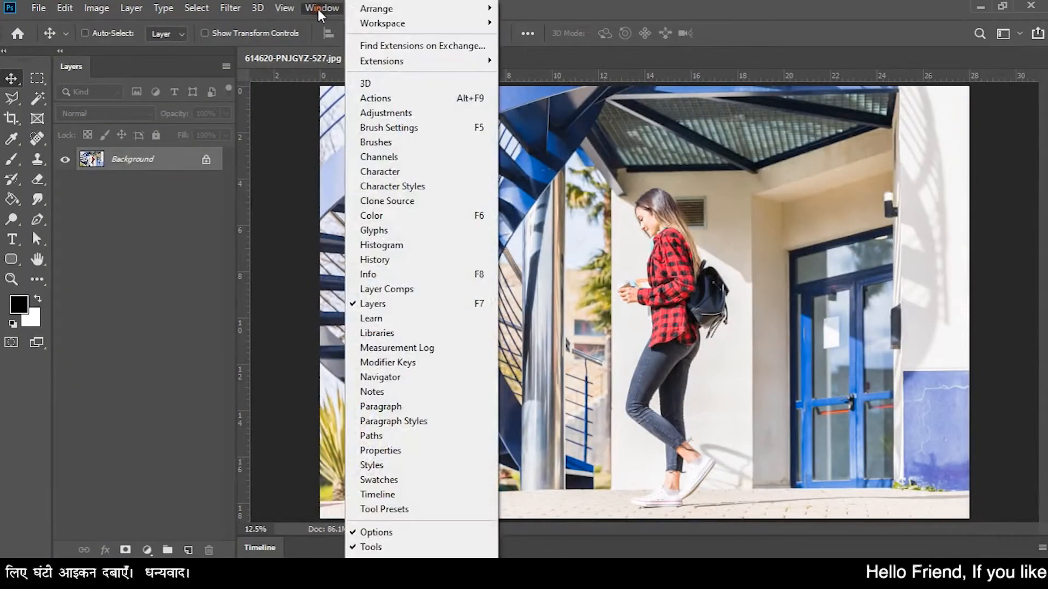
pyautogui.click(388, 262)
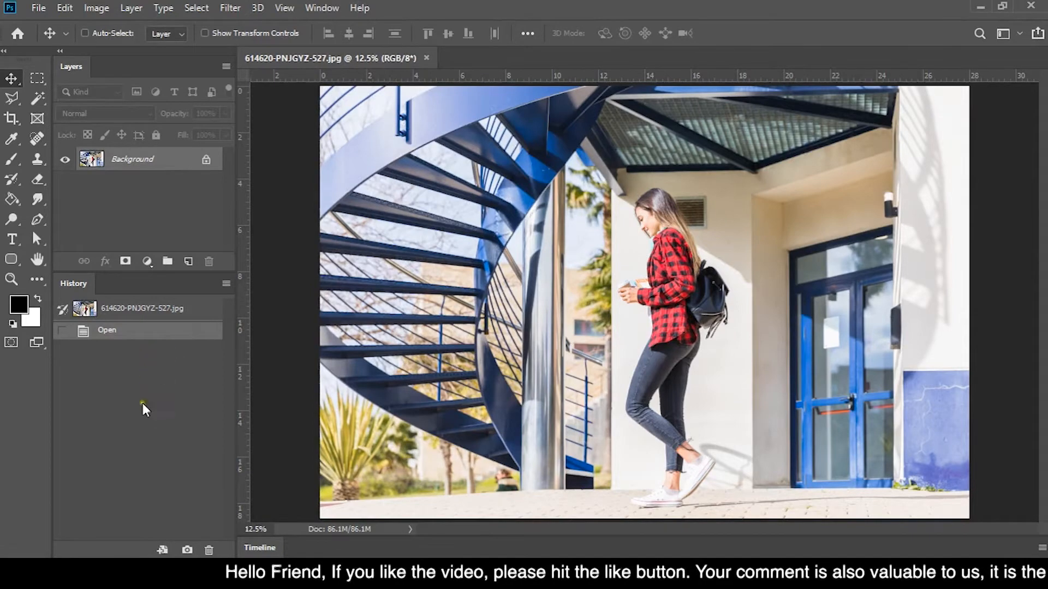
# - Select the woman's red plaid shirt without the backpack using Quick Selection, and fill it dark green on a new layer
pyautogui.hotkey('shift', 'w')
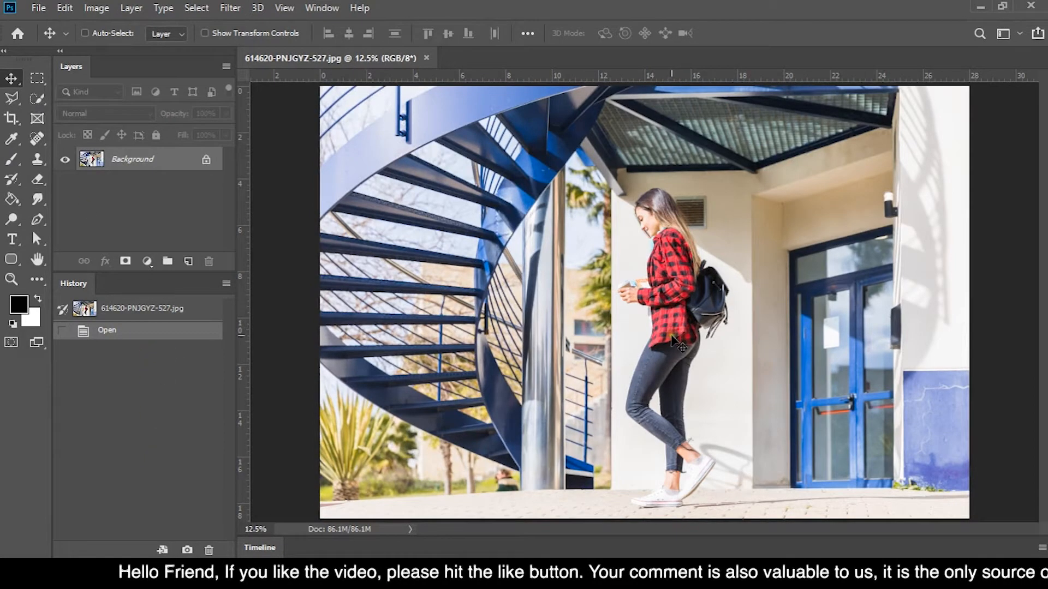
pyautogui.scroll(5, 672, 357)
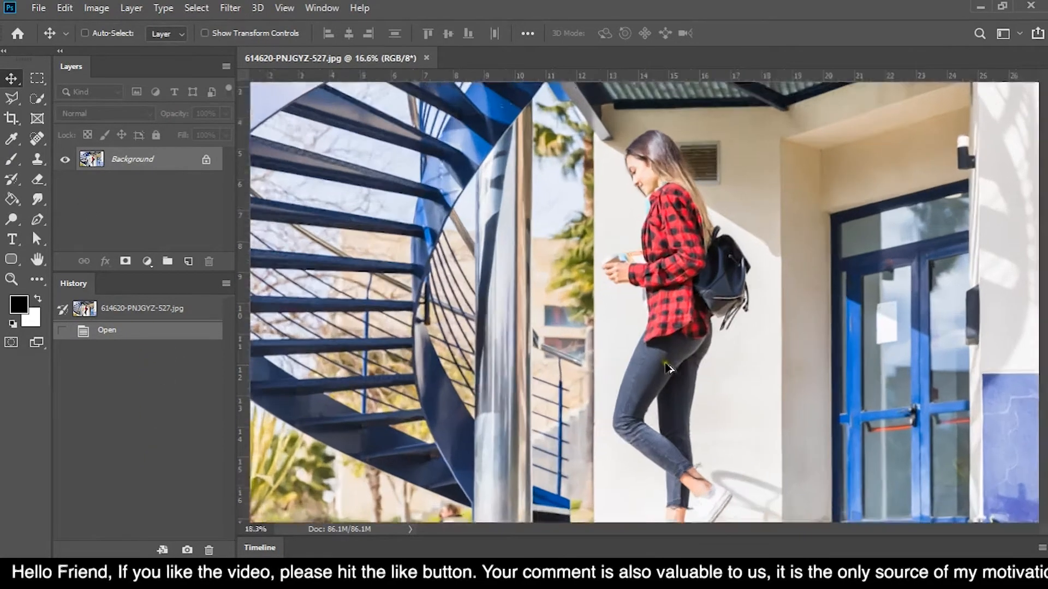
pyautogui.press('w')
pyautogui.hotkey('ctrl', 'z')
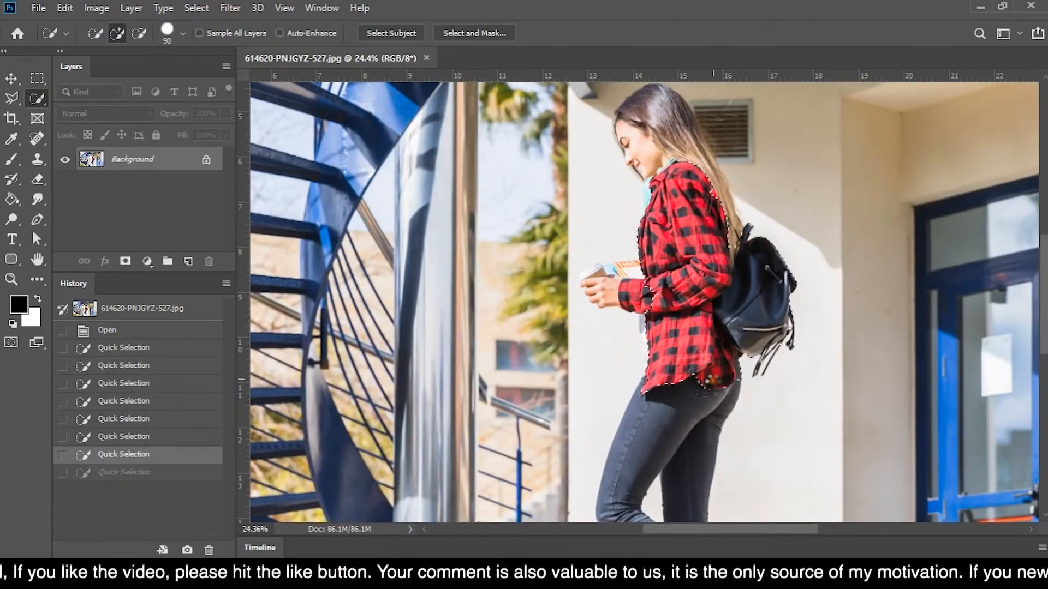
pyautogui.keyDown('alt'); pyautogui.click(758, 301); pyautogui.keyUp('alt')
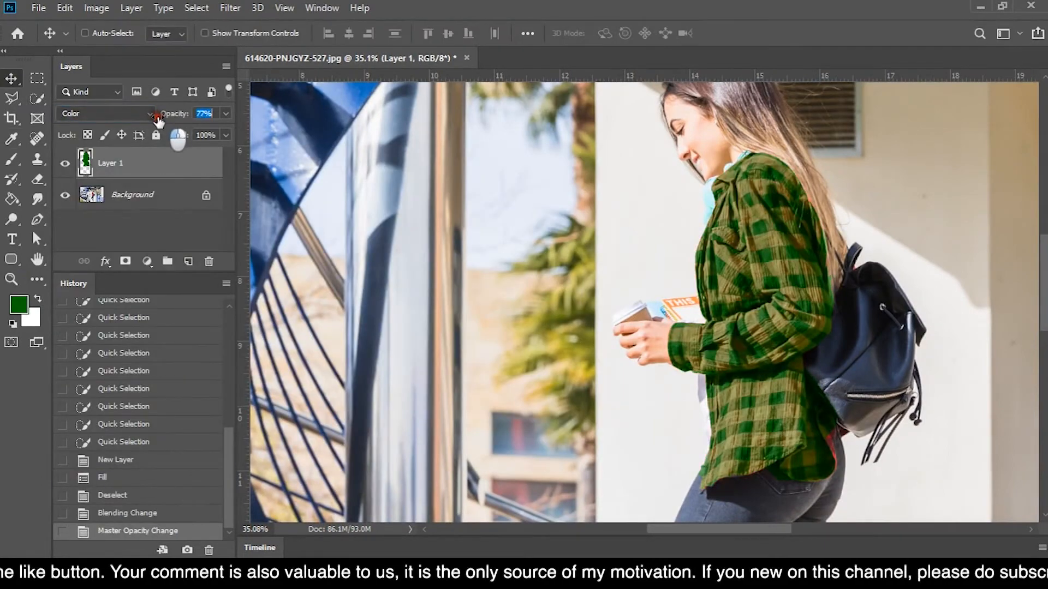
# - Set the green shirt layer to Color blend mode at 96% opacity and brush over the missed red area at the shirt's back hem
pyautogui.click(105, 113)
pyautogui.click(82, 473)
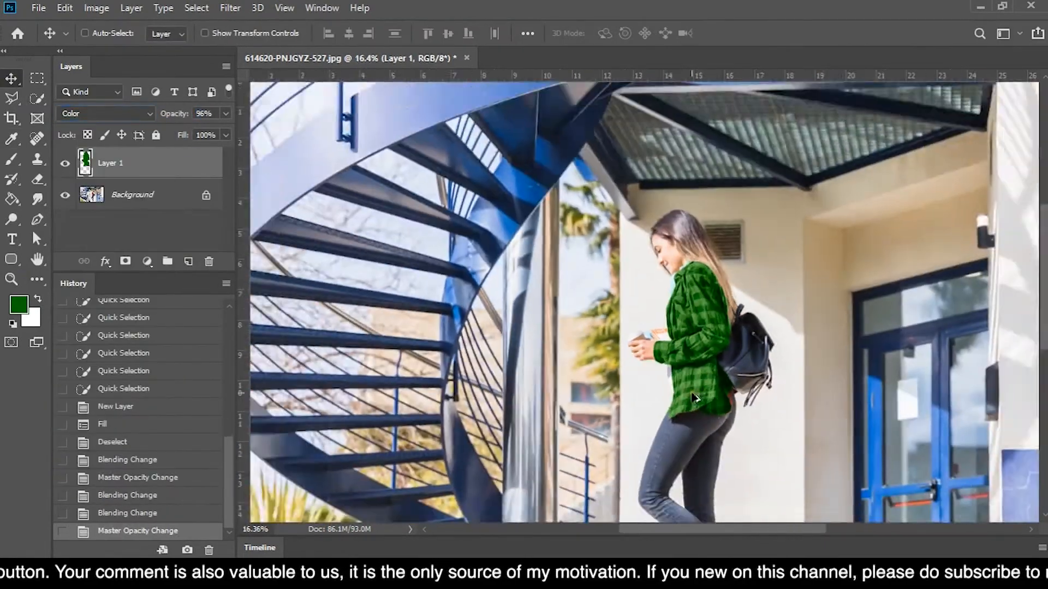
pyautogui.press('b')
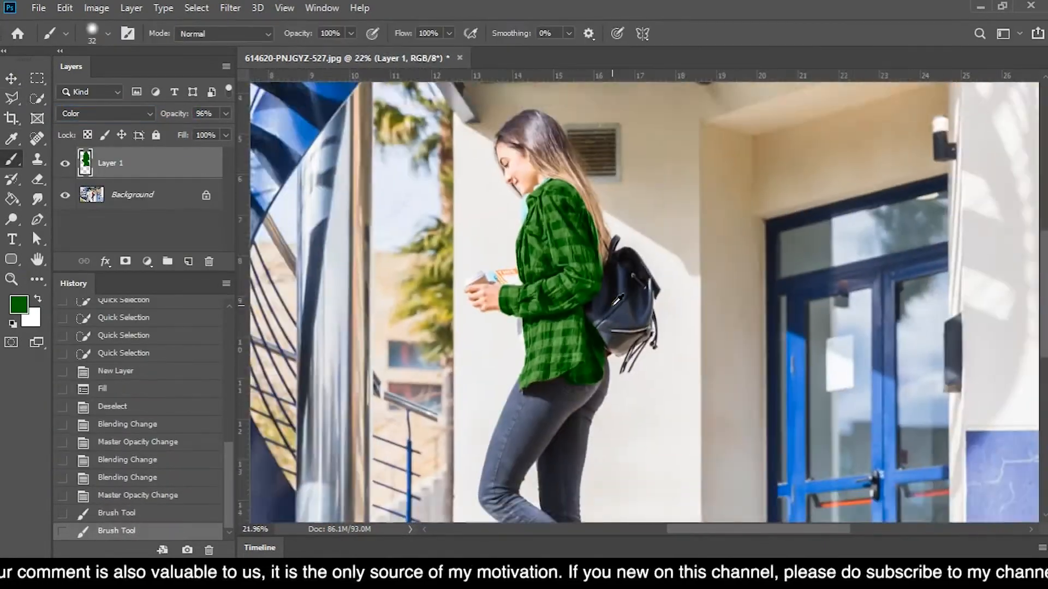
pyautogui.scroll(-1, 617, 299)
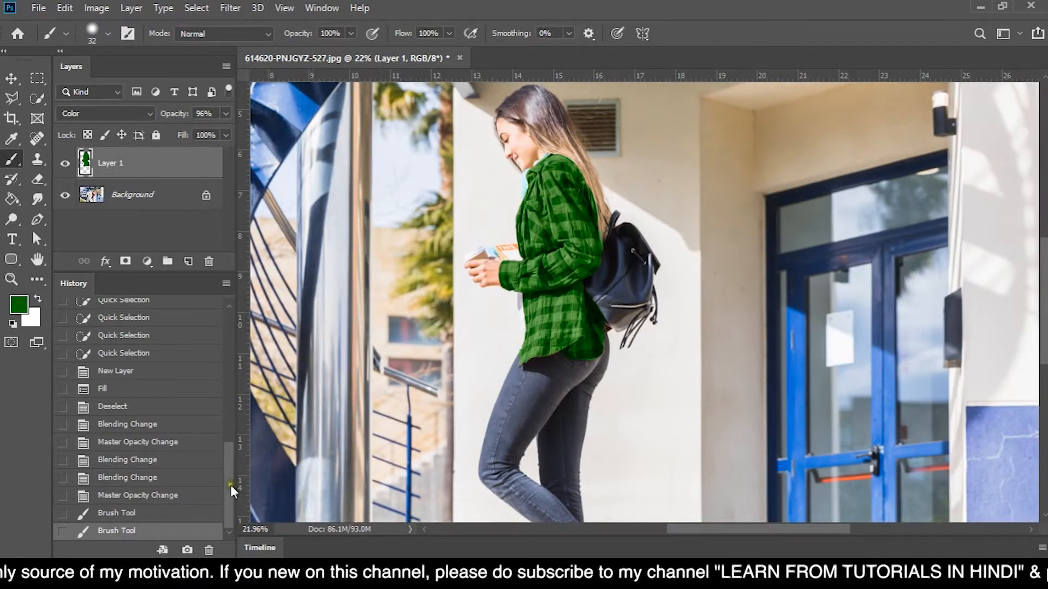
# - Browse the recorded history states and preview the image at the first Blending Change, Master Opacity Change and Deselect states
pyautogui.moveTo(230, 488)
pyautogui.mouseDown()
pyautogui.moveTo(232, 352)
pyautogui.moveTo(236, 498)
pyautogui.mouseUp()
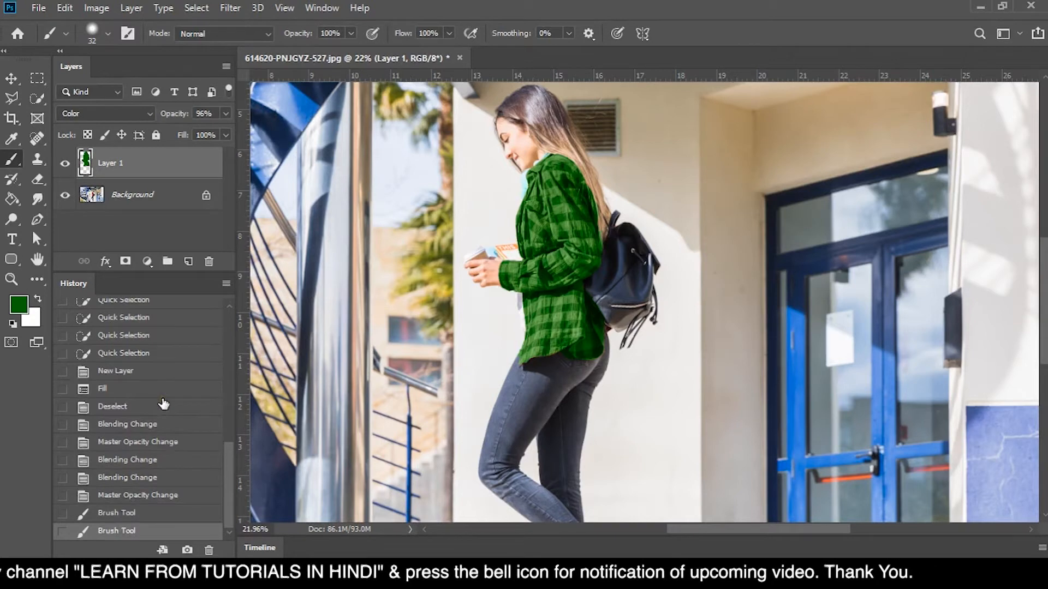
pyautogui.scroll(3, 166, 434)
pyautogui.scroll(-3, 168, 436)
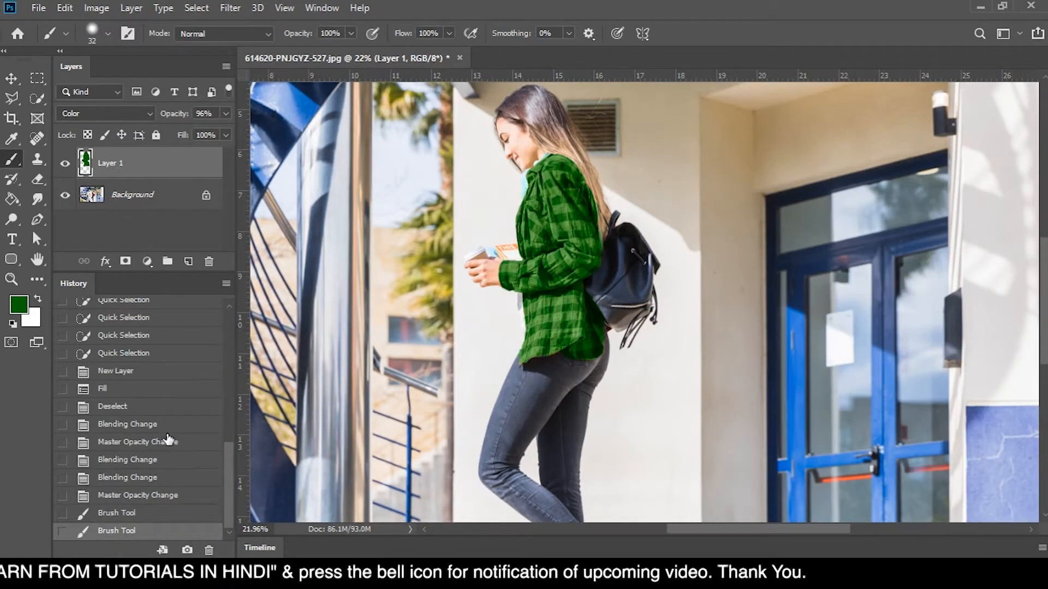
pyautogui.scroll(5, 168, 439)
pyautogui.scroll(3, 168, 439)
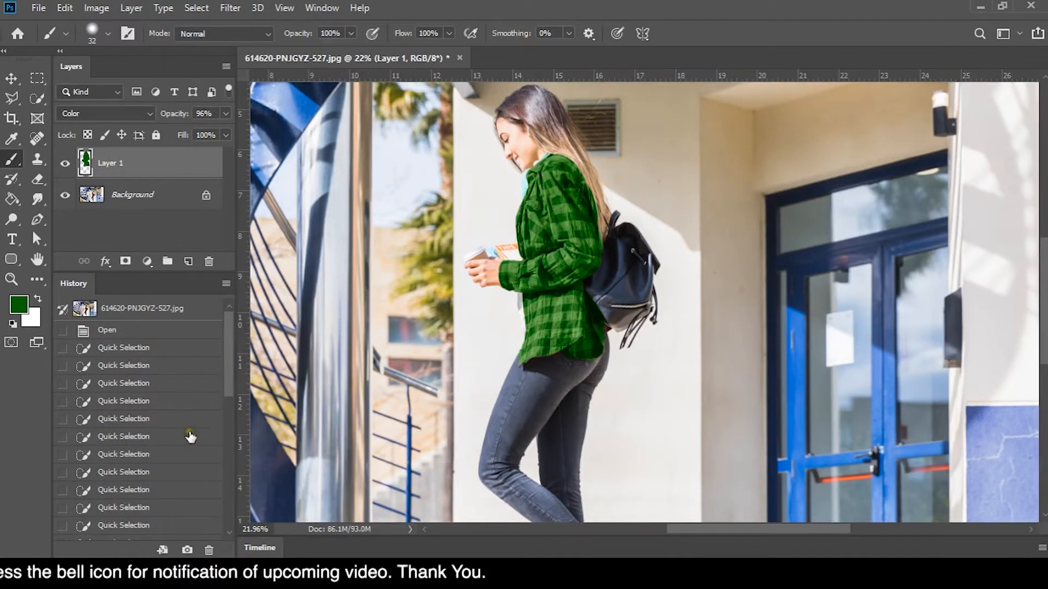
pyautogui.moveTo(230, 339); pyautogui.dragTo(228, 509)
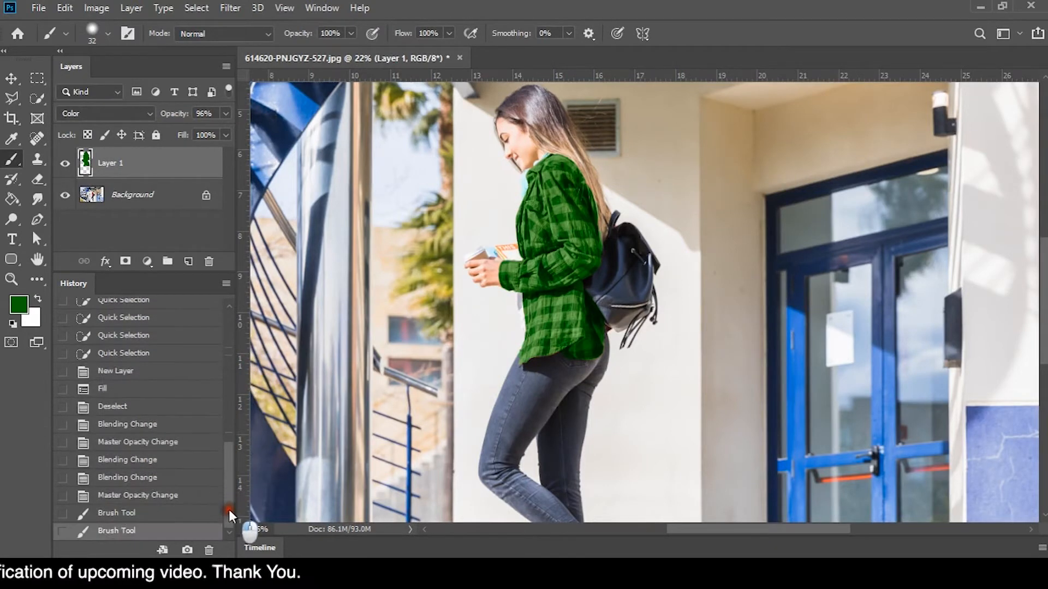
pyautogui.click(173, 427)
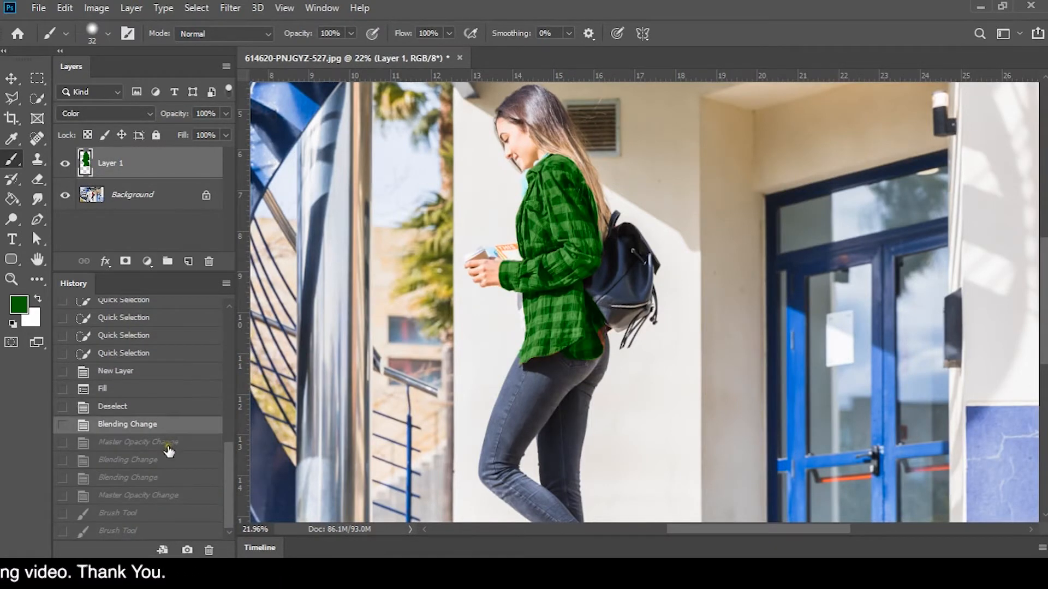
pyautogui.click(167, 445)
pyautogui.click(145, 408)
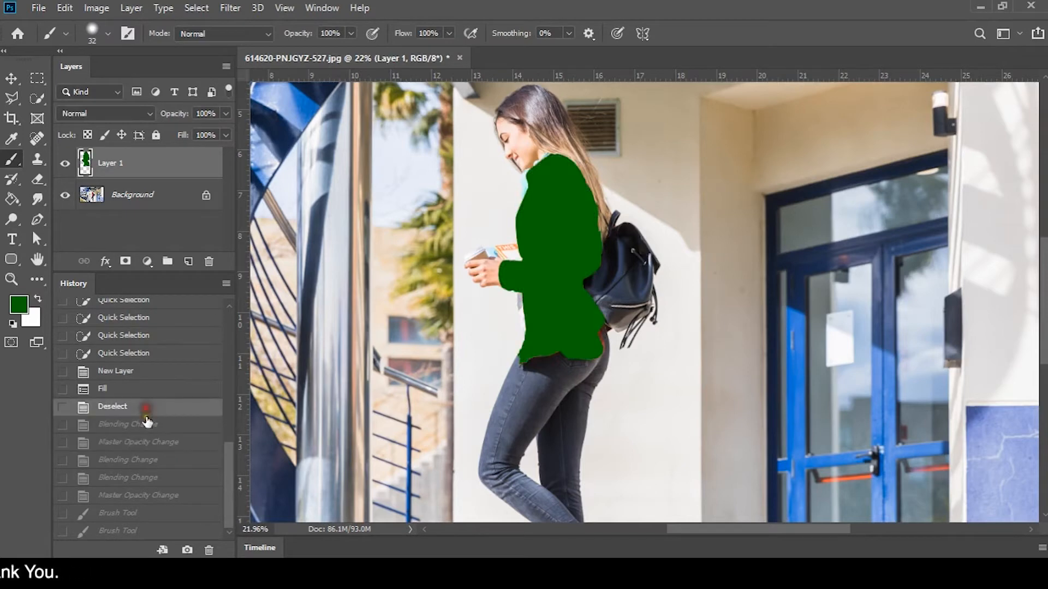
# - Return to the second Blending Change state, with Multiply mode at 77% opacity, and capture it as a new snapshot
pyautogui.click(158, 461)
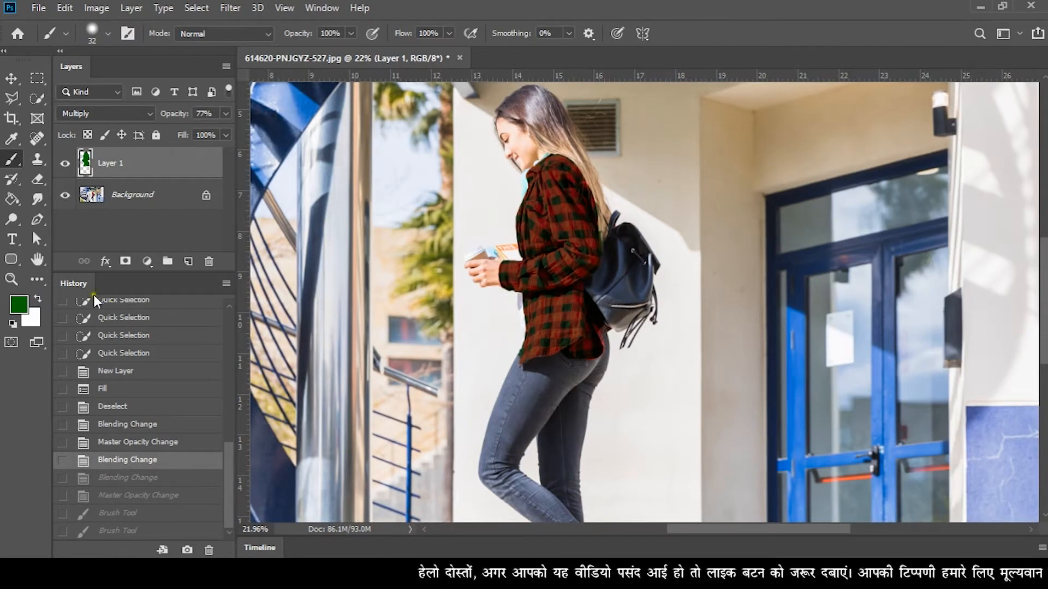
pyautogui.click(187, 550)
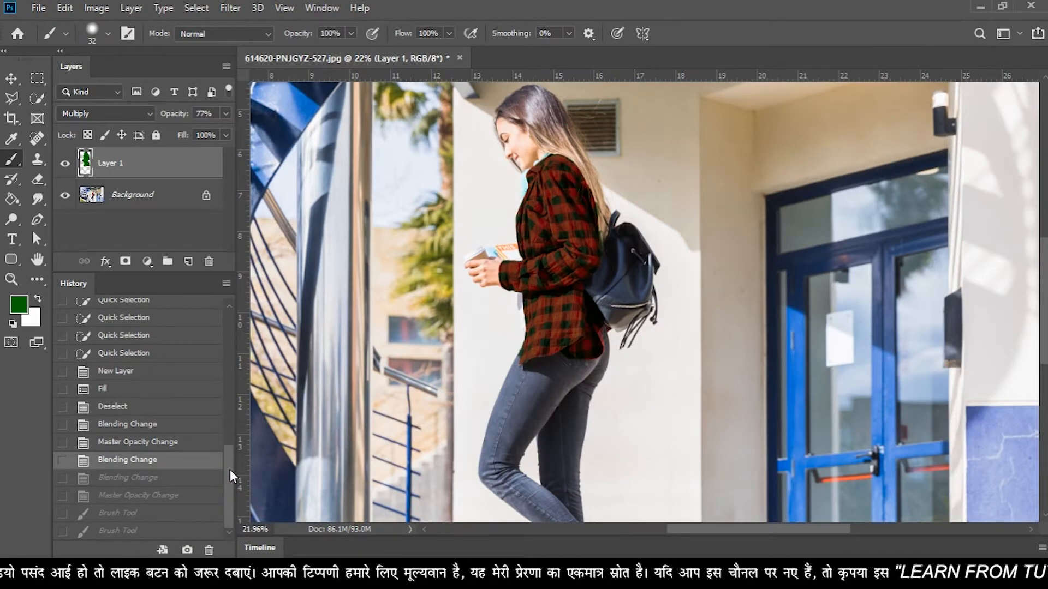
# - Compare Snapshot 1 with the original photo by switching between the two in the history
pyautogui.moveTo(230, 469); pyautogui.dragTo(230, 333)
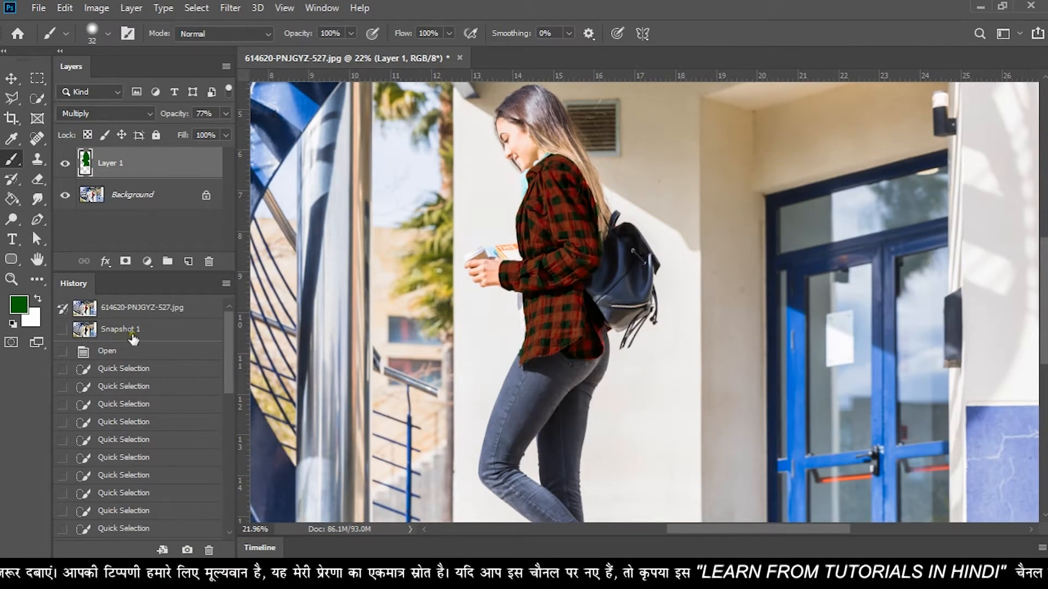
pyautogui.click(171, 328)
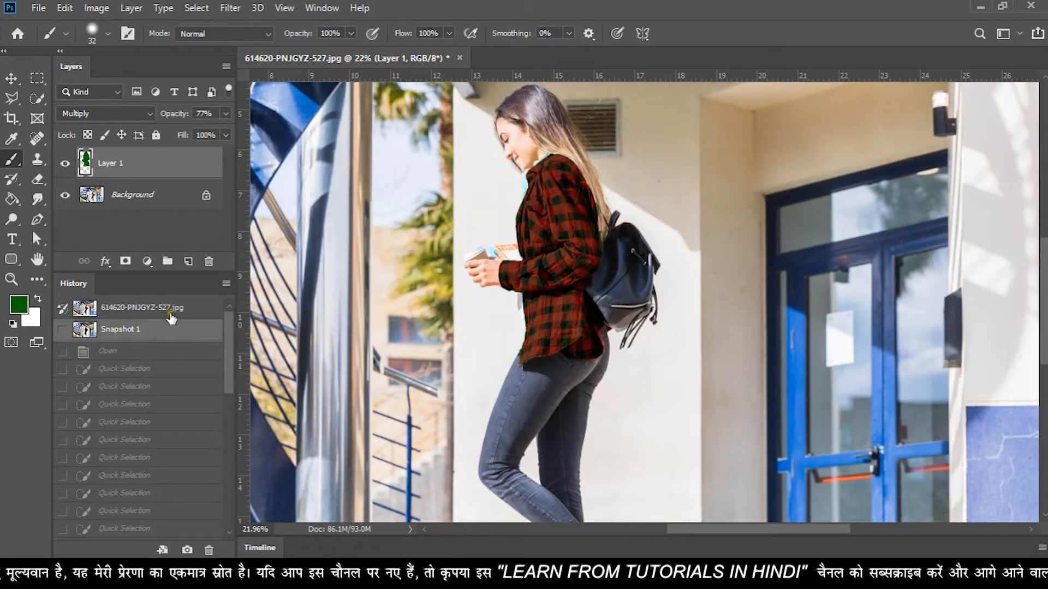
pyautogui.click(171, 315)
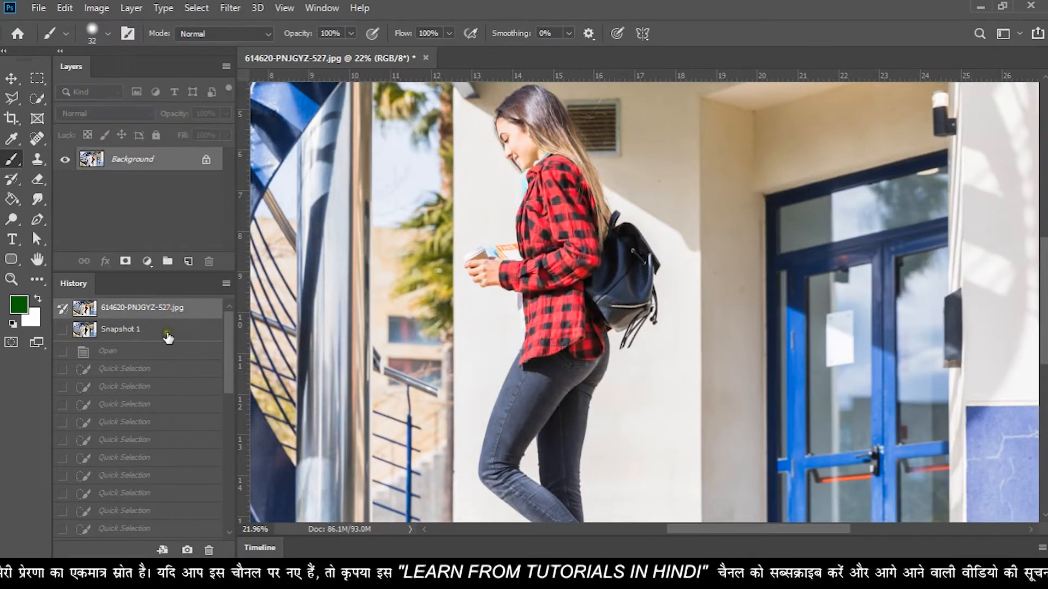
pyautogui.click(169, 331)
pyautogui.click(171, 317)
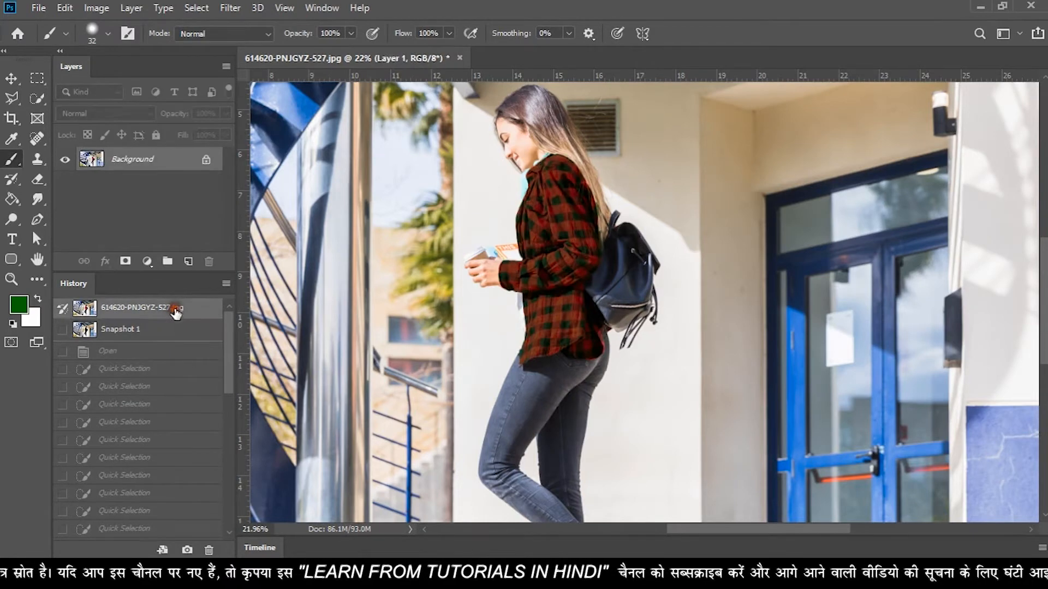
# - Restore the image to the last Brush Tool state with the green shirt and capture it as another snapshot
pyautogui.moveTo(228, 332); pyautogui.dragTo(224, 498)
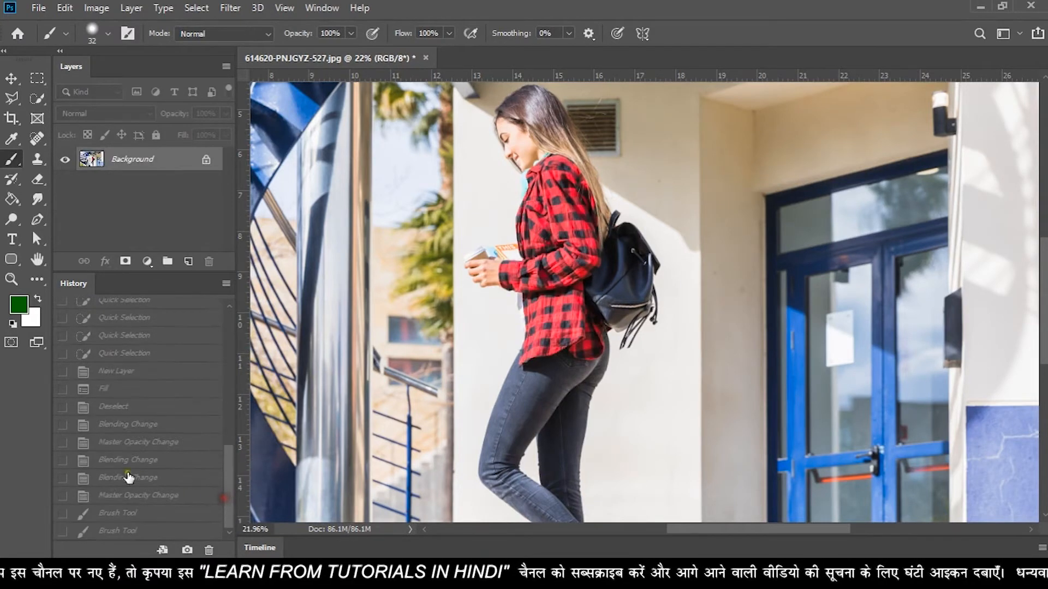
pyautogui.click(145, 495)
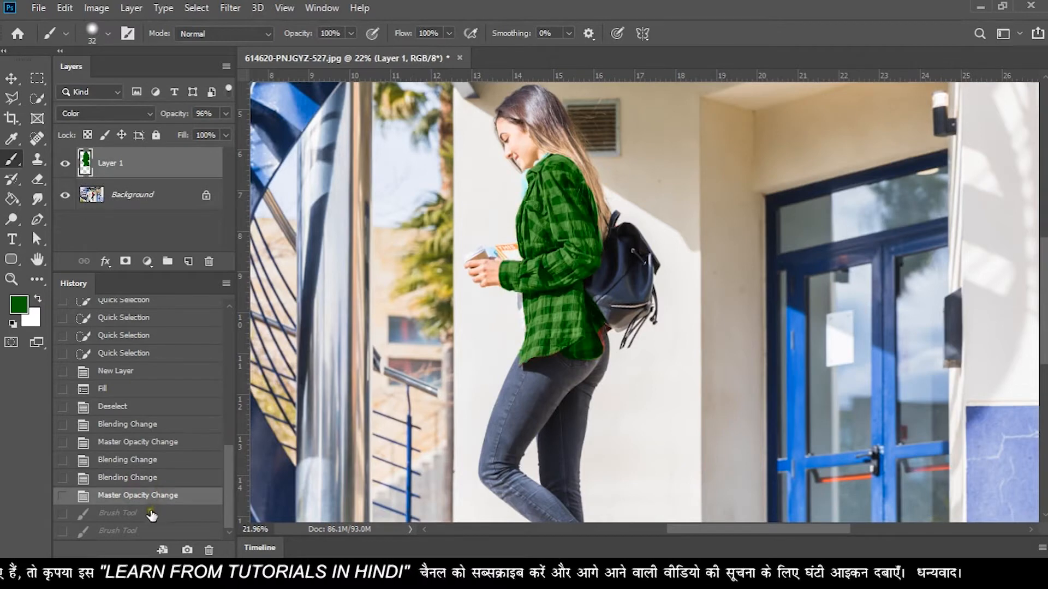
pyautogui.click(148, 513)
pyautogui.click(146, 530)
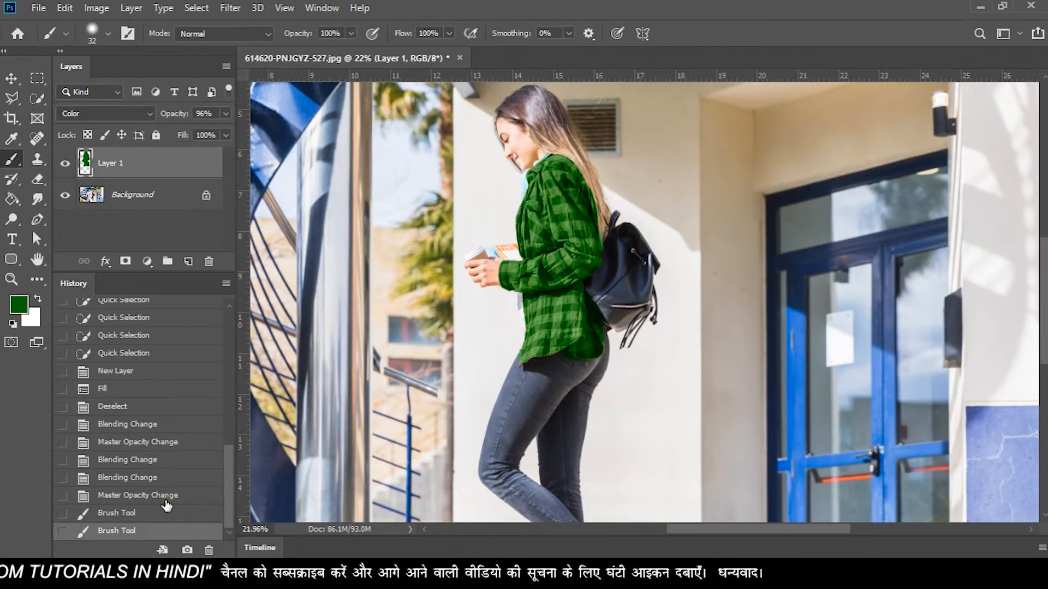
pyautogui.click(188, 552)
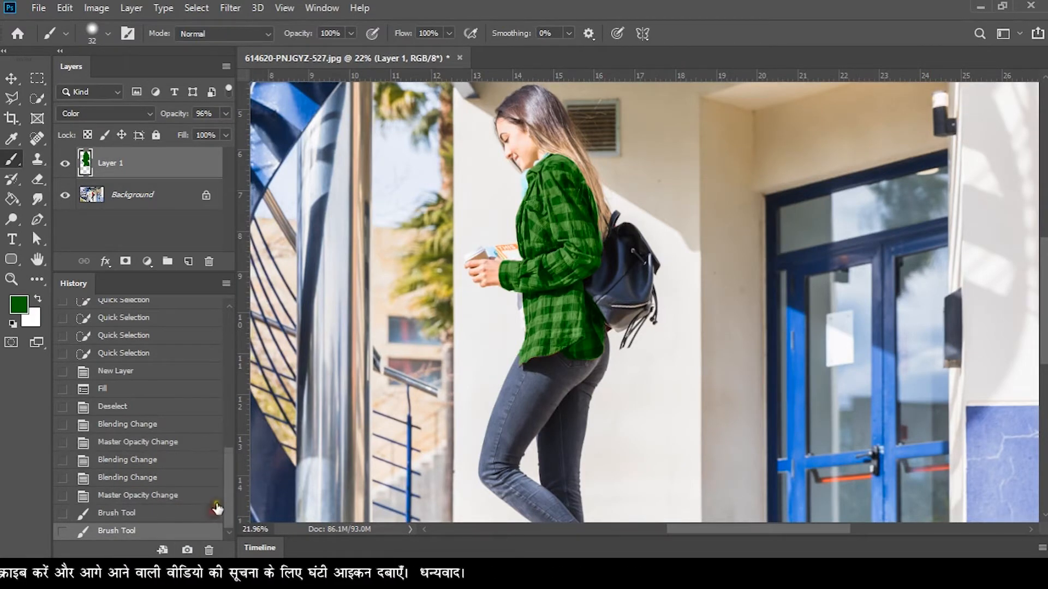
# - Compare the original photo, Snapshot 1 and Snapshot 2 by switching among them repeatedly, ending on the original photo
pyautogui.moveTo(227, 490); pyautogui.dragTo(225, 345)
pyautogui.click(163, 354)
pyautogui.click(154, 337)
pyautogui.click(163, 308)
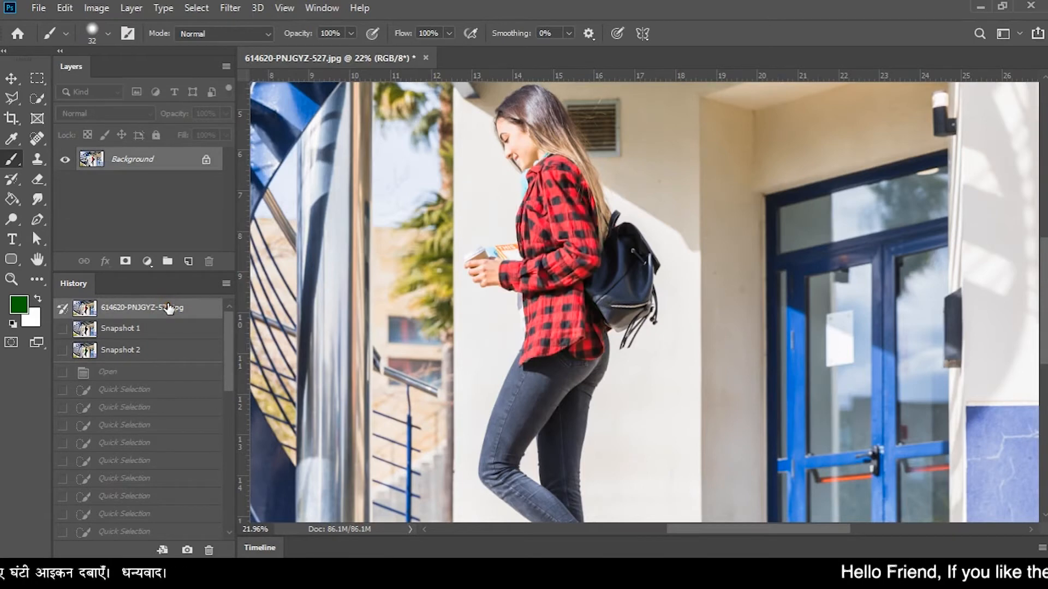
pyautogui.click(162, 332)
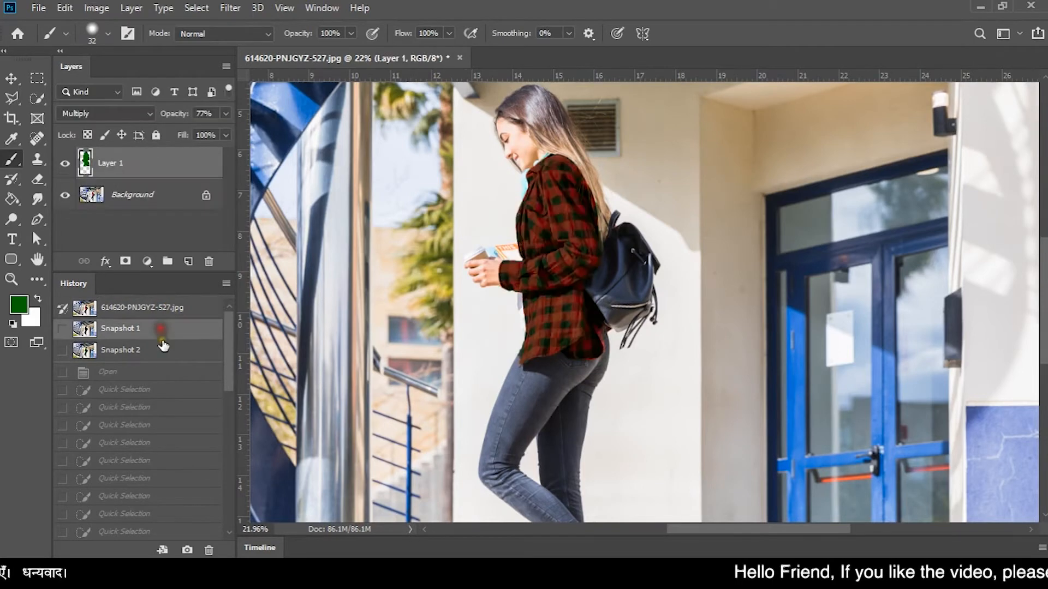
pyautogui.click(159, 349)
pyautogui.click(162, 330)
pyautogui.click(166, 308)
pyautogui.click(163, 330)
pyautogui.click(162, 349)
pyautogui.click(164, 331)
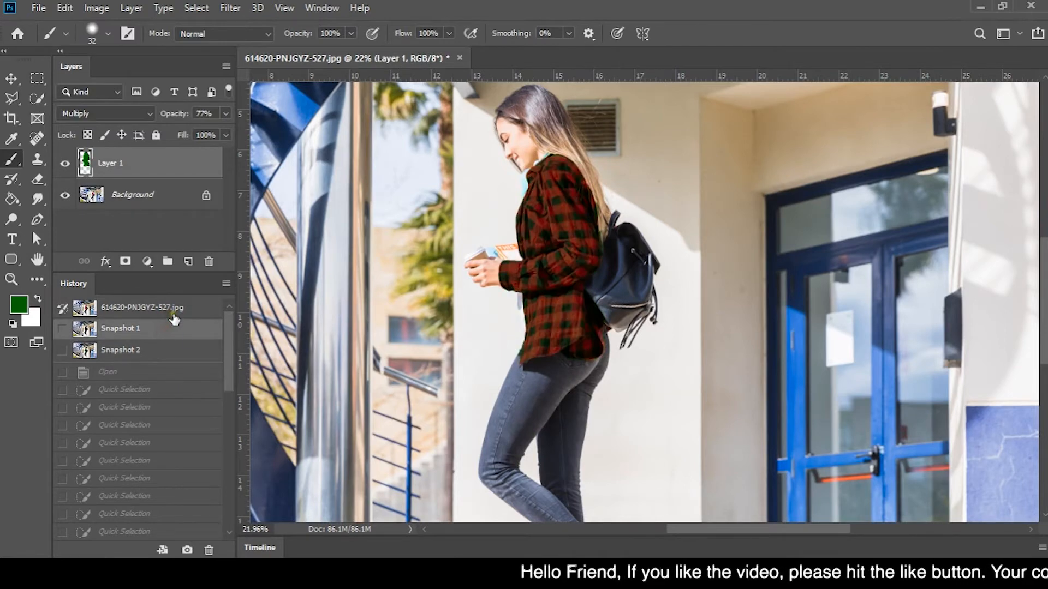
pyautogui.click(173, 310)
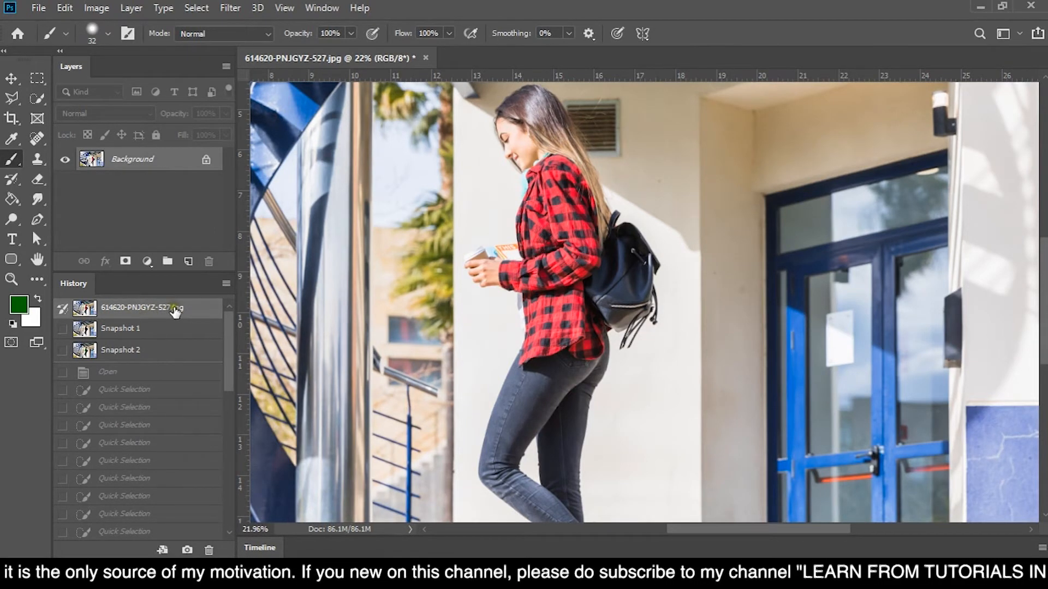
# - Create a new document from the original photo state and compare it with the source document by switching between them
pyautogui.click(163, 550)
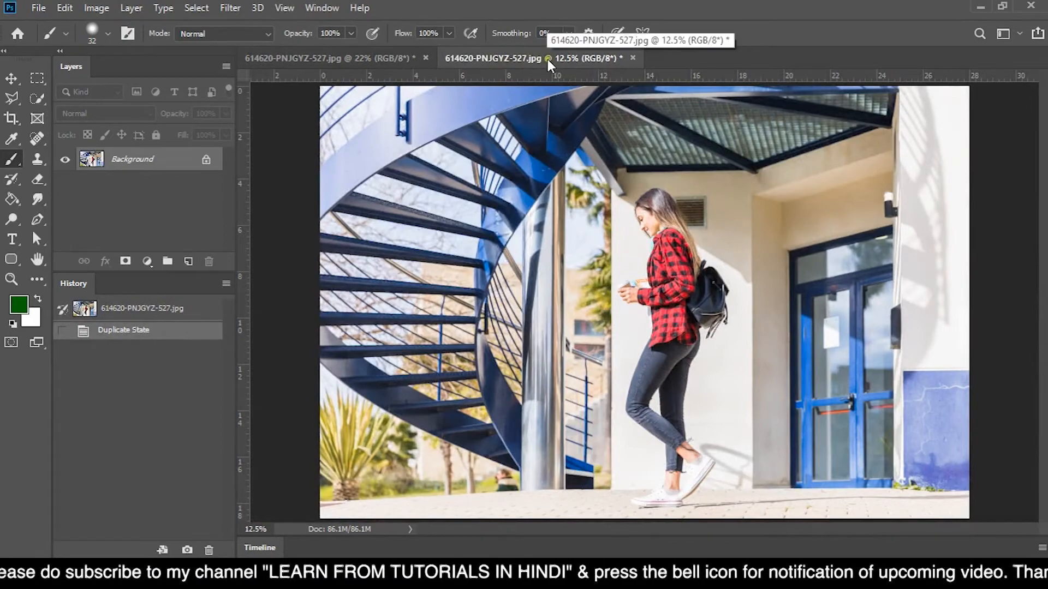
pyautogui.click(327, 57)
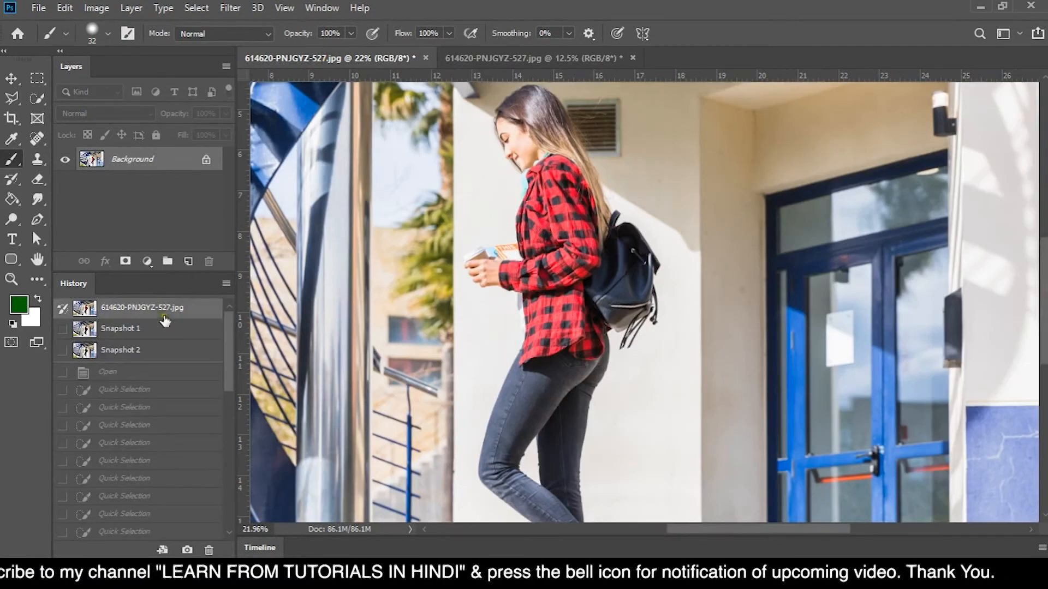
pyautogui.click(490, 57)
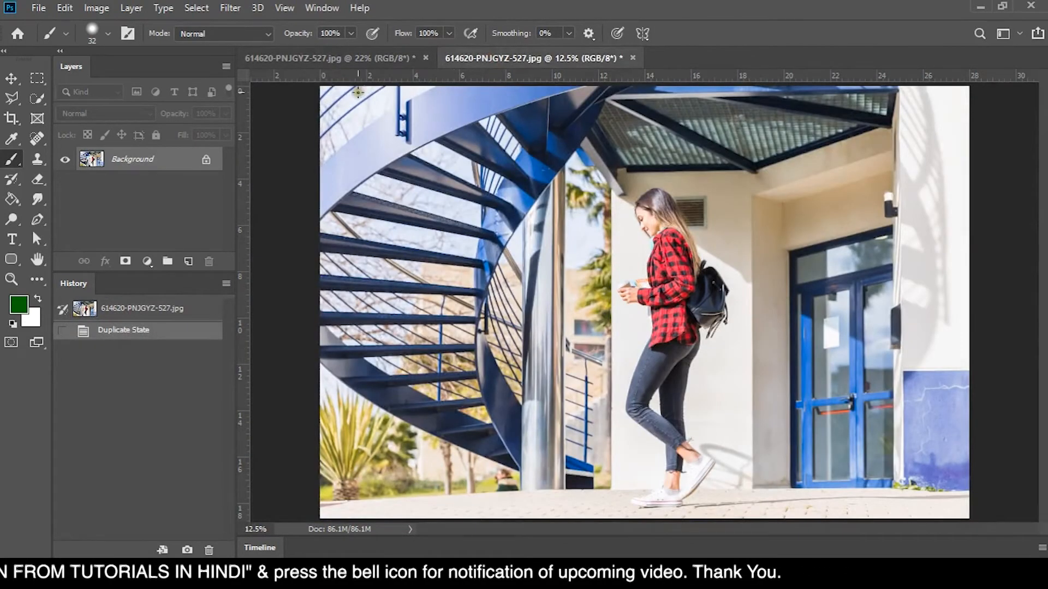
pyautogui.click(352, 58)
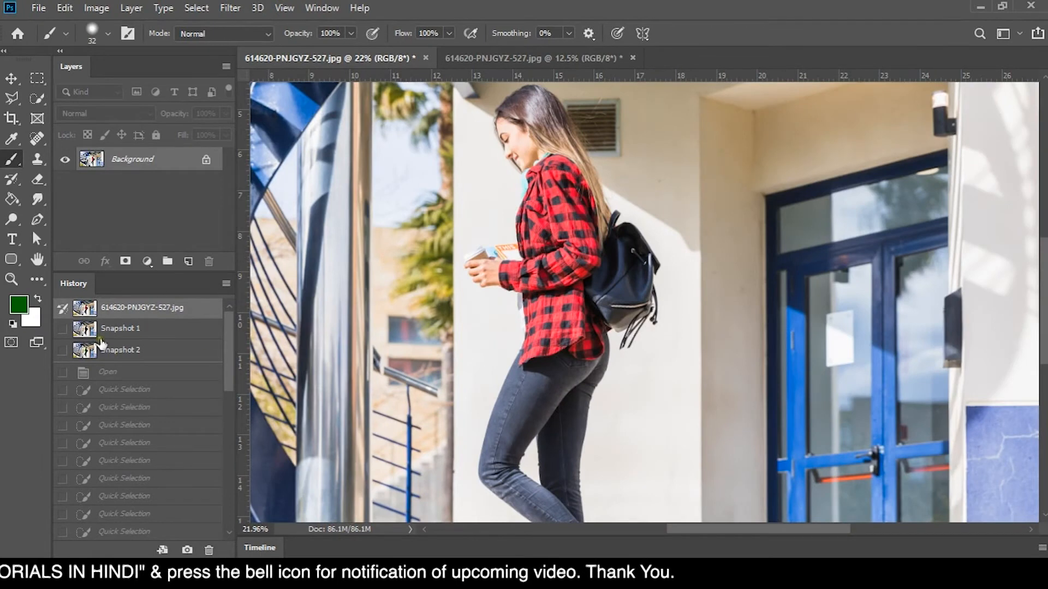
# - Create separate new documents from Snapshot 1 and Snapshot 2, and return to the source document with its full history
pyautogui.click(164, 328)
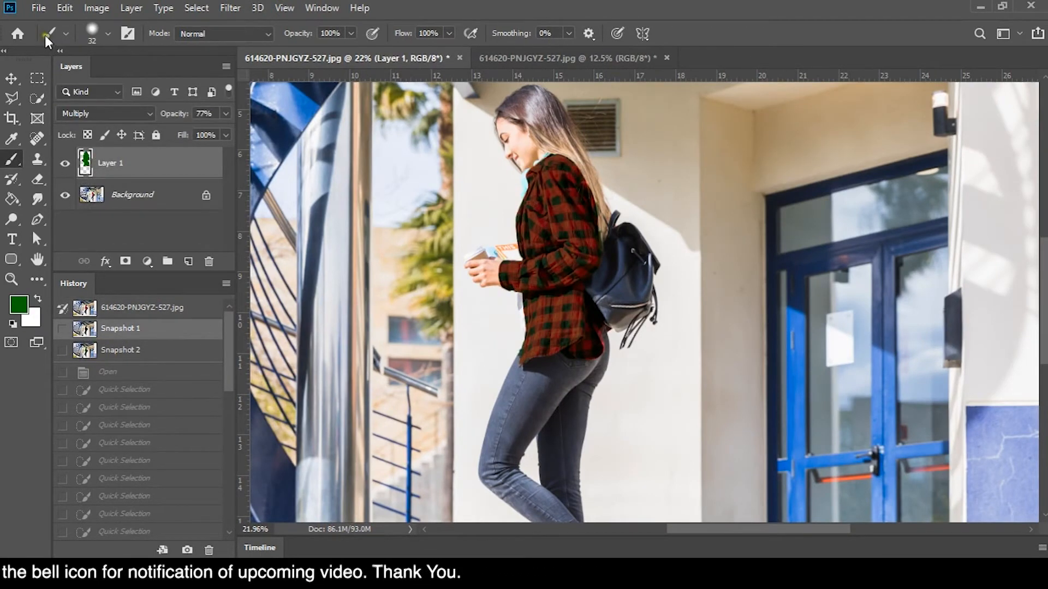
pyautogui.click(162, 550)
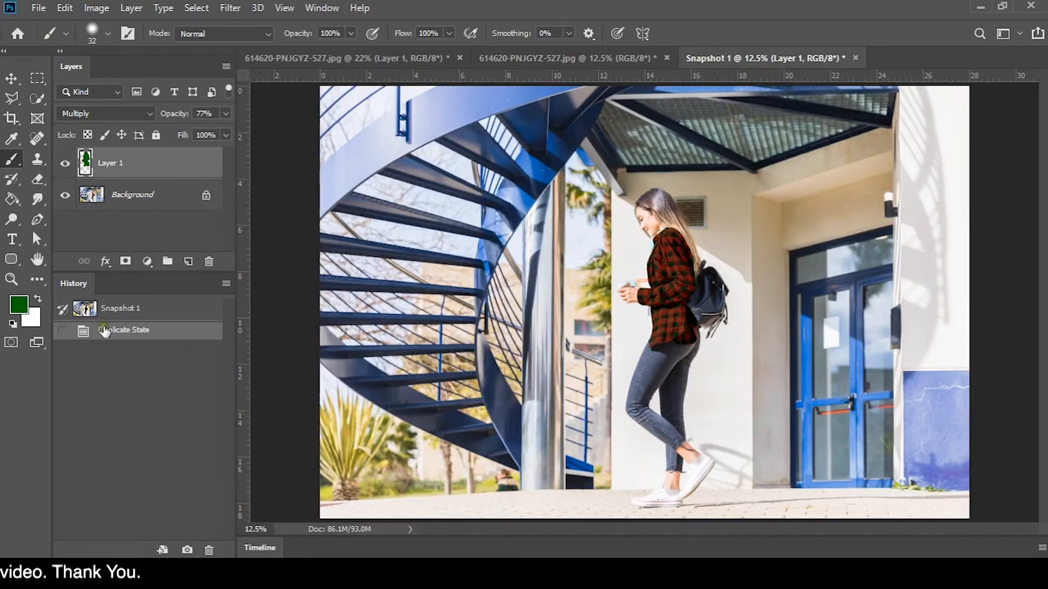
pyautogui.click(382, 53)
pyautogui.click(139, 355)
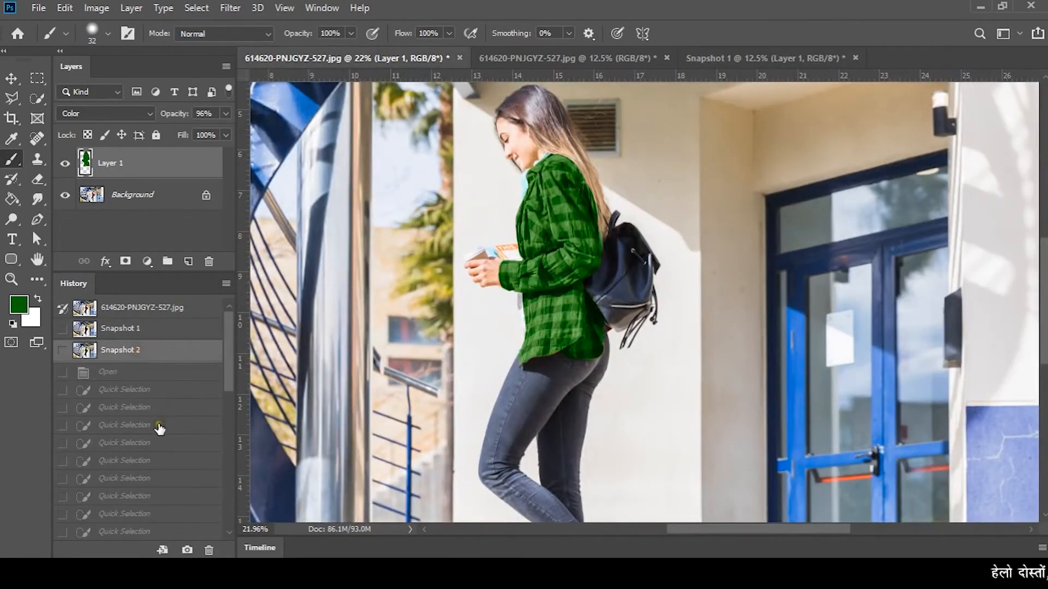
pyautogui.click(163, 550)
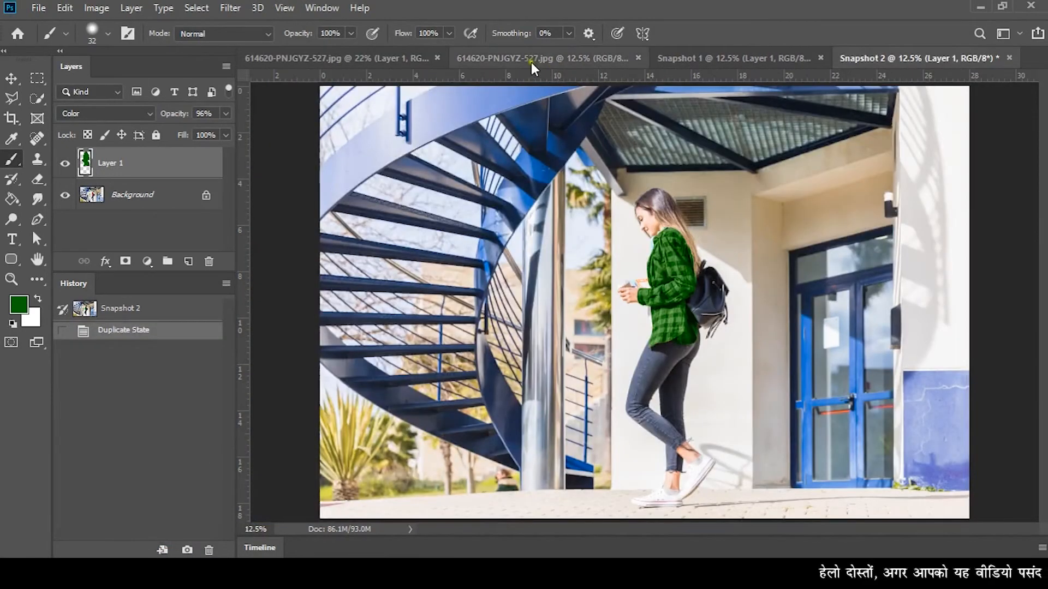
pyautogui.click(531, 61)
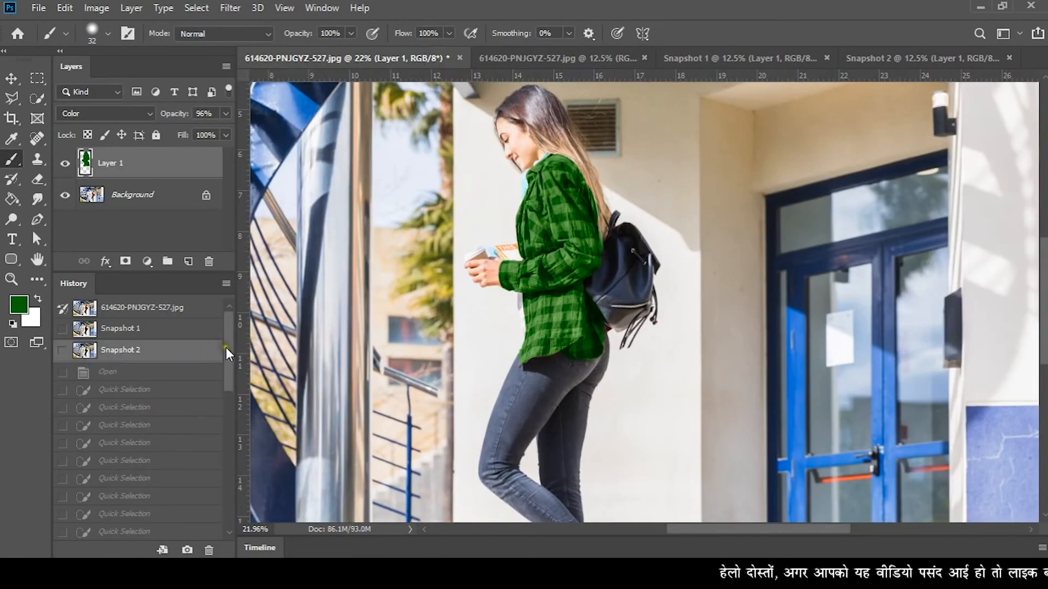
pyautogui.moveTo(225, 348); pyautogui.dragTo(231, 487)
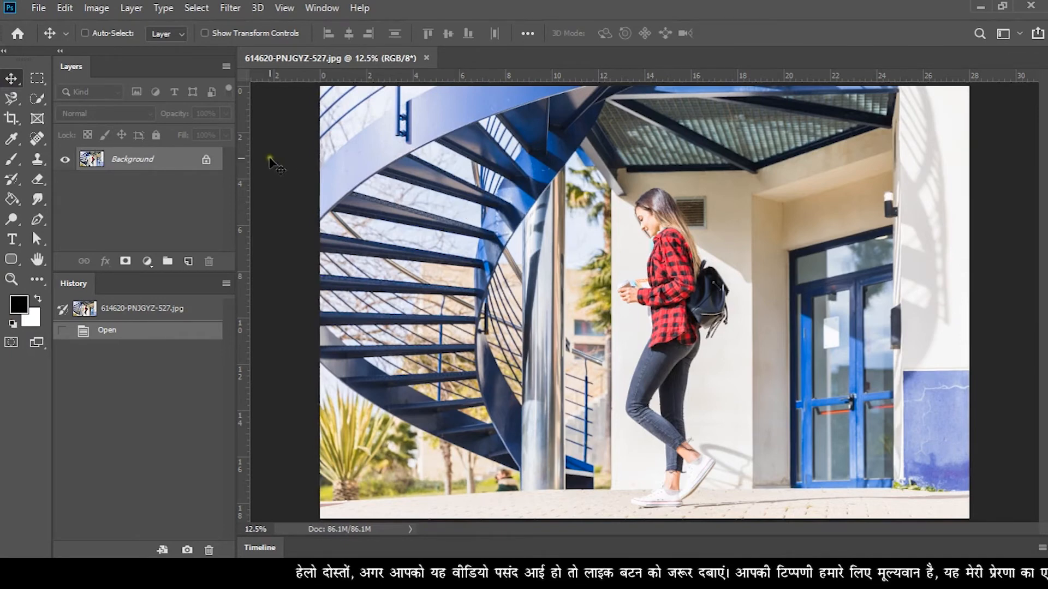
# - Paint thick red, blue and green diagonal strokes side by side over the staircase with a 464-pixel brush
pyautogui.click(12, 161)
pyautogui.click(19, 304)
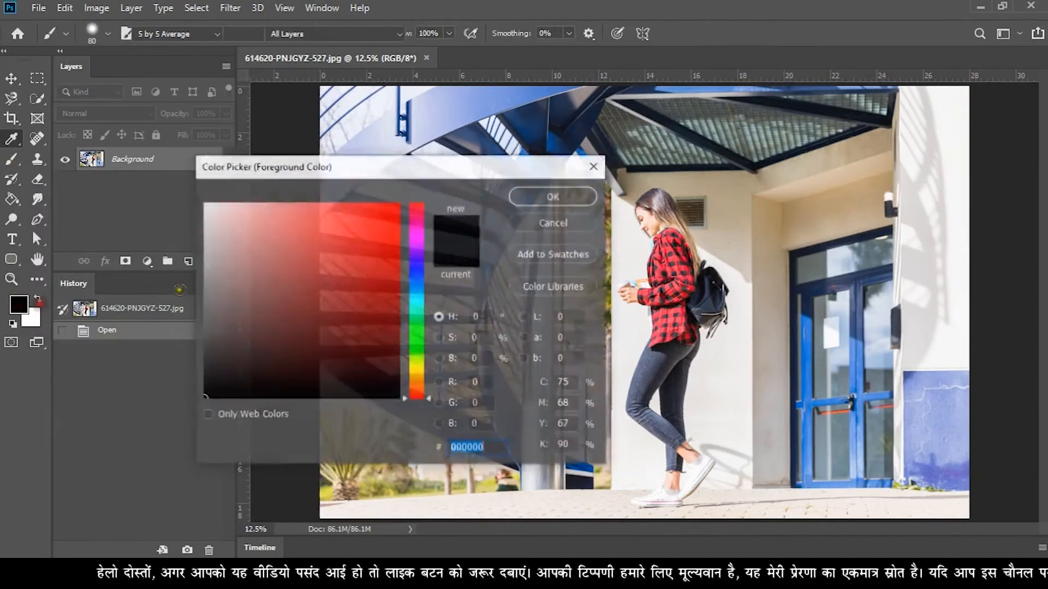
pyautogui.click(398, 218)
pyautogui.click(520, 197)
pyautogui.rightClick(520, 197)
pyautogui.press('Escape')
pyautogui.moveTo(417, 120); pyautogui.dragTo(354, 381)
pyautogui.press('F5')
pyautogui.press('F5')
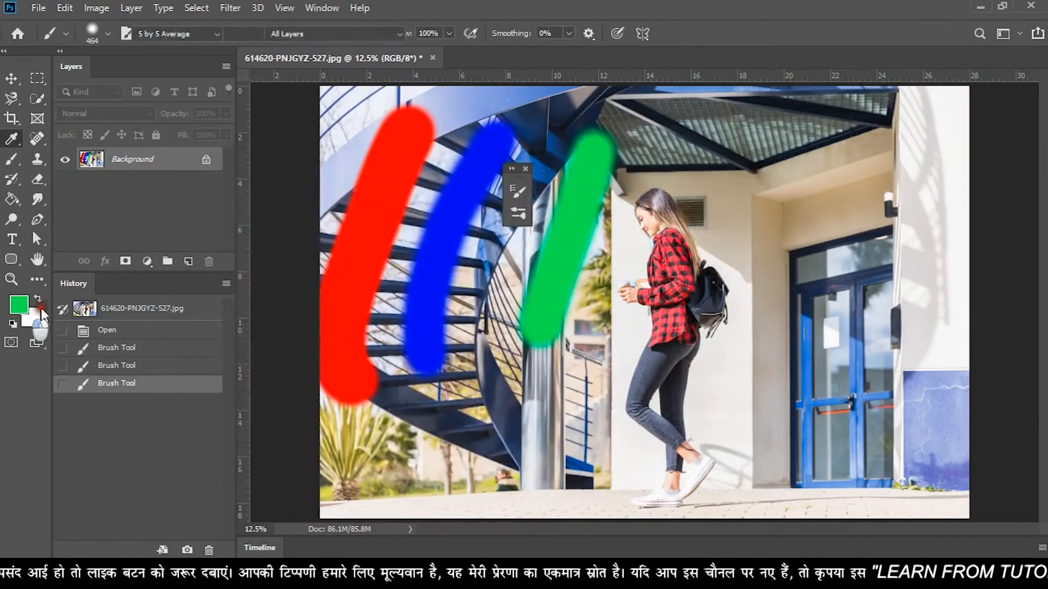
# - Paint an orange diagonal stroke across the woman and a cyan one beside it over the wall
pyautogui.moveTo(704, 146); pyautogui.dragTo(619, 368)
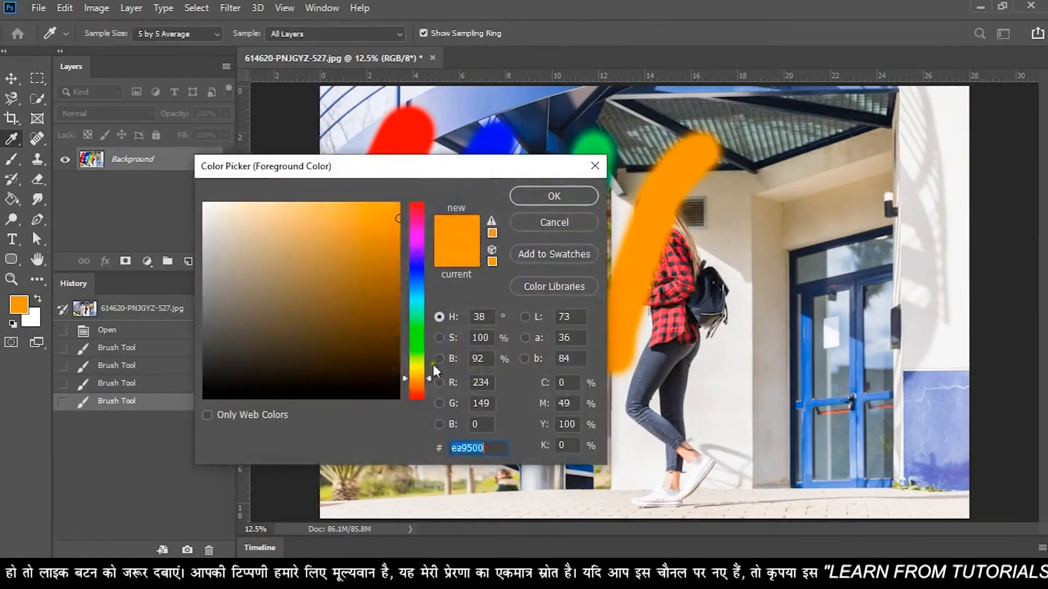
pyautogui.moveTo(428, 366); pyautogui.dragTo(414, 315)
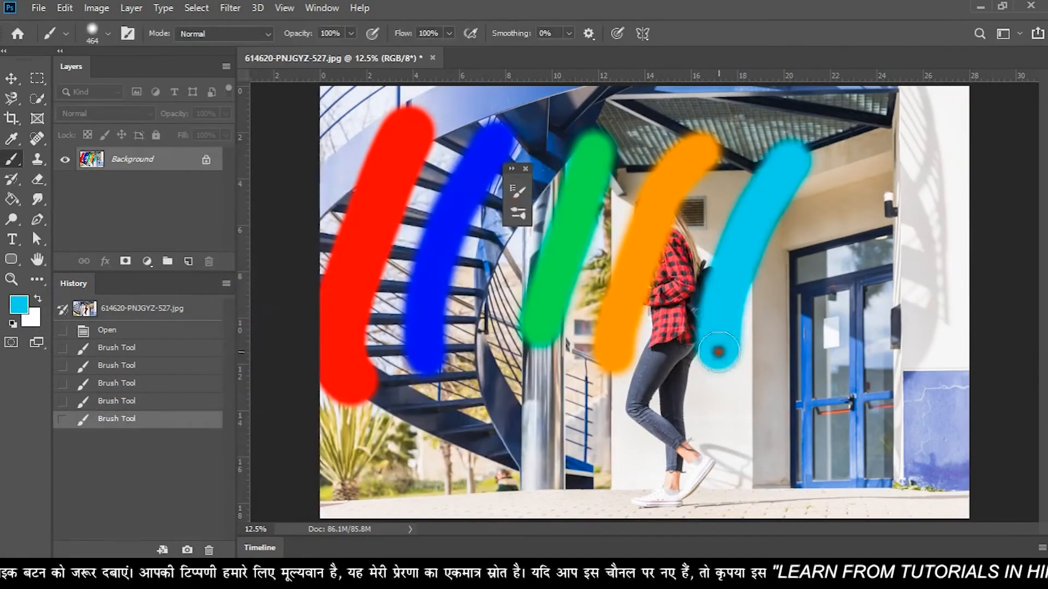
pyautogui.click(15, 81)
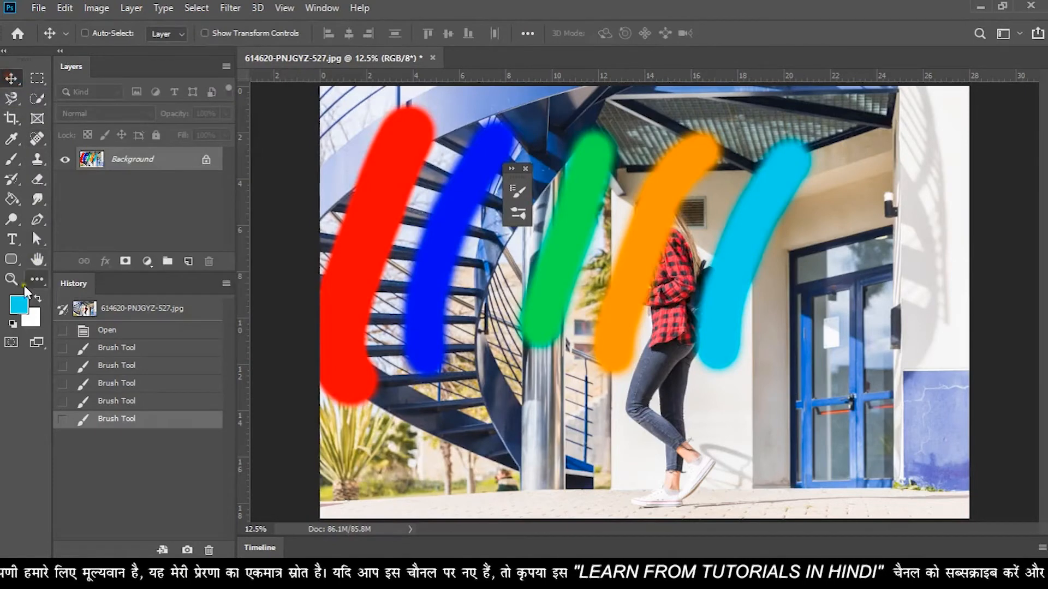
# - Brush over the coloured strokes with the History Brush to reveal the original photo, and undo that brushing
pyautogui.click(18, 182)
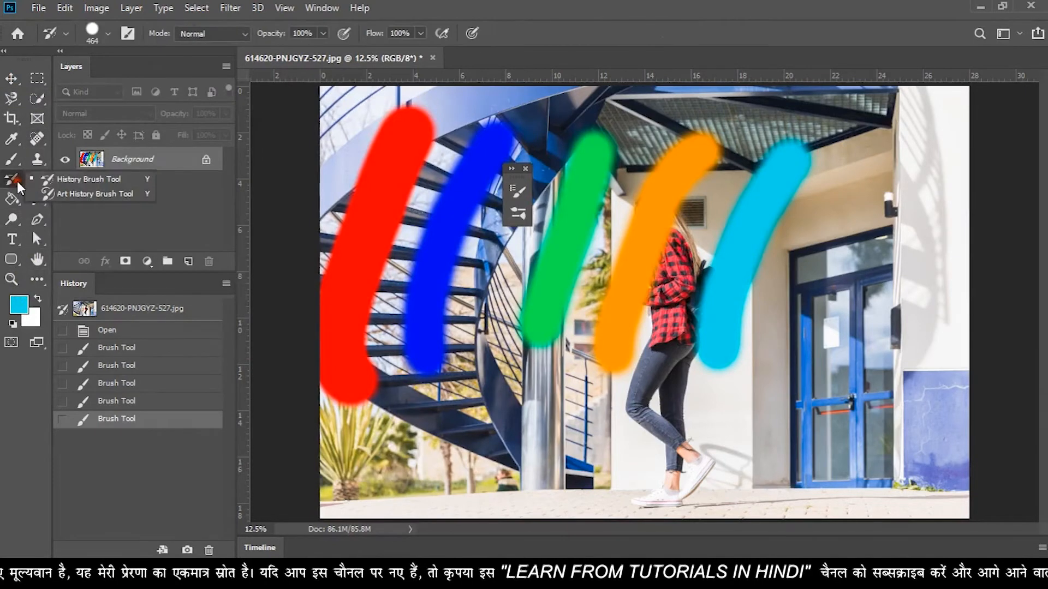
pyautogui.click(68, 179)
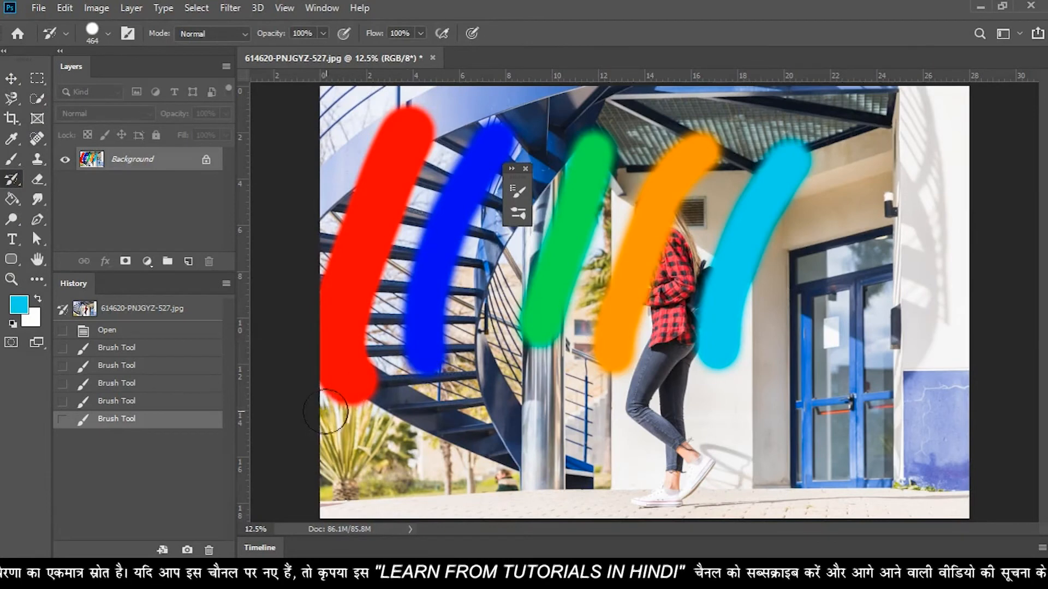
pyautogui.moveTo(339, 413)
pyautogui.mouseDown()
pyautogui.moveTo(666, 341)
pyautogui.moveTo(336, 348)
pyautogui.moveTo(574, 293)
pyautogui.moveTo(711, 220)
pyautogui.moveTo(452, 156)
pyautogui.moveTo(549, 271)
pyautogui.mouseUp()
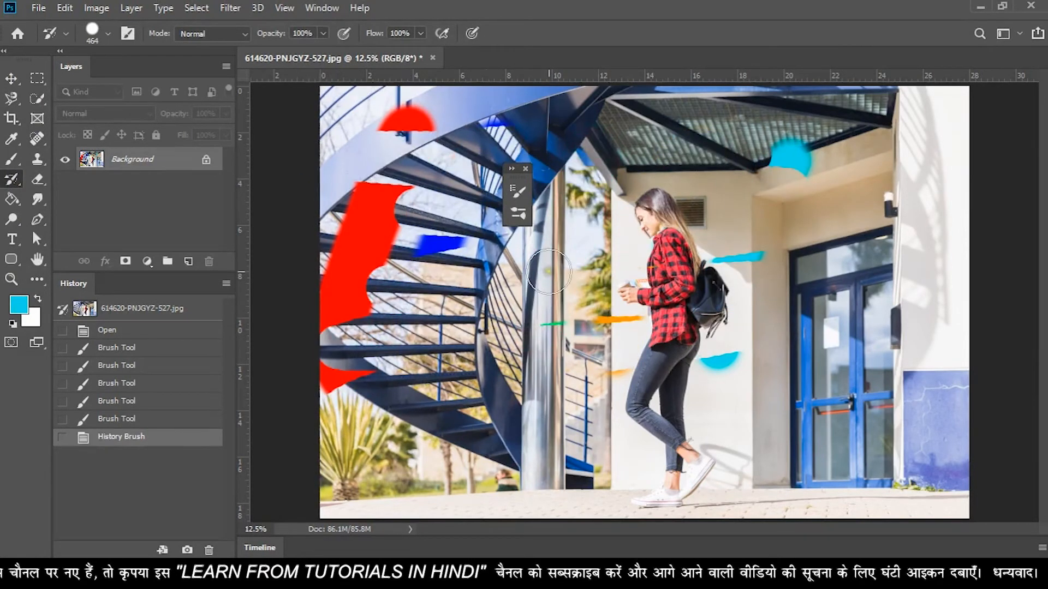
pyautogui.hotkey('ctrl', 'z')
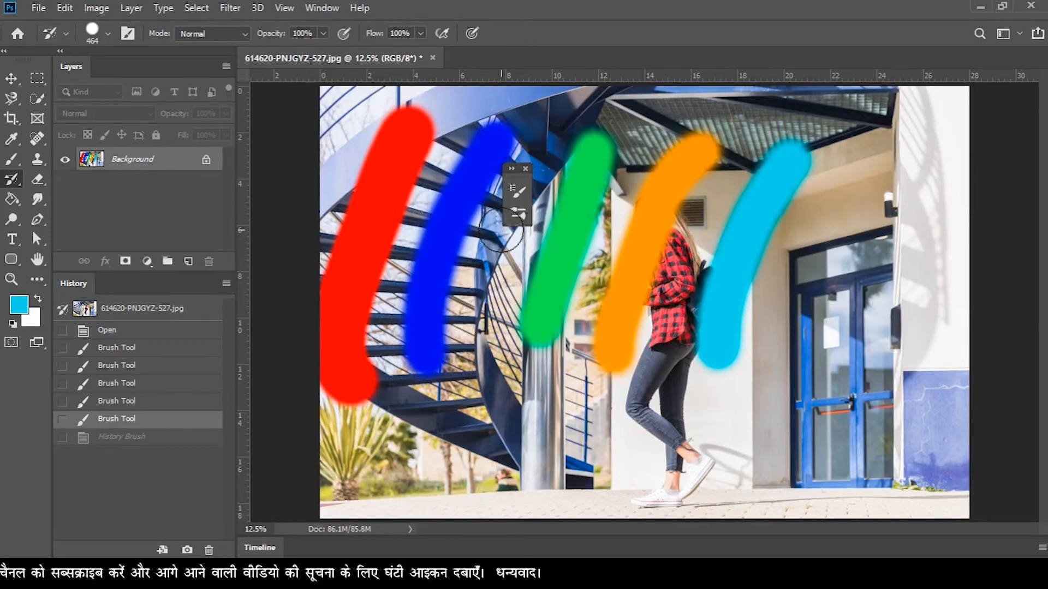
# - Set the first Brush Tool state as the History Brush source and brush away every stroke except the red one
pyautogui.click(62, 349)
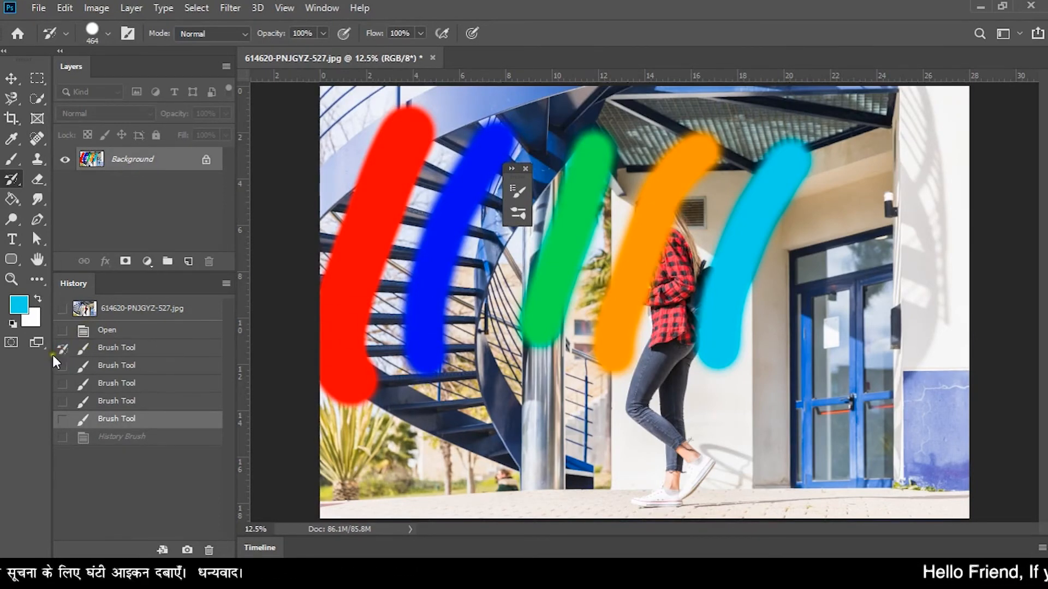
pyautogui.moveTo(345, 376)
pyautogui.mouseDown()
pyautogui.moveTo(715, 284)
pyautogui.moveTo(546, 218)
pyautogui.moveTo(699, 141)
pyautogui.moveTo(589, 351)
pyautogui.moveTo(600, 372)
pyautogui.mouseUp()
pyautogui.moveTo(734, 350)
pyautogui.mouseDown()
pyautogui.moveTo(758, 302)
pyautogui.moveTo(519, 241)
pyautogui.moveTo(813, 181)
pyautogui.moveTo(806, 151)
pyautogui.mouseUp()
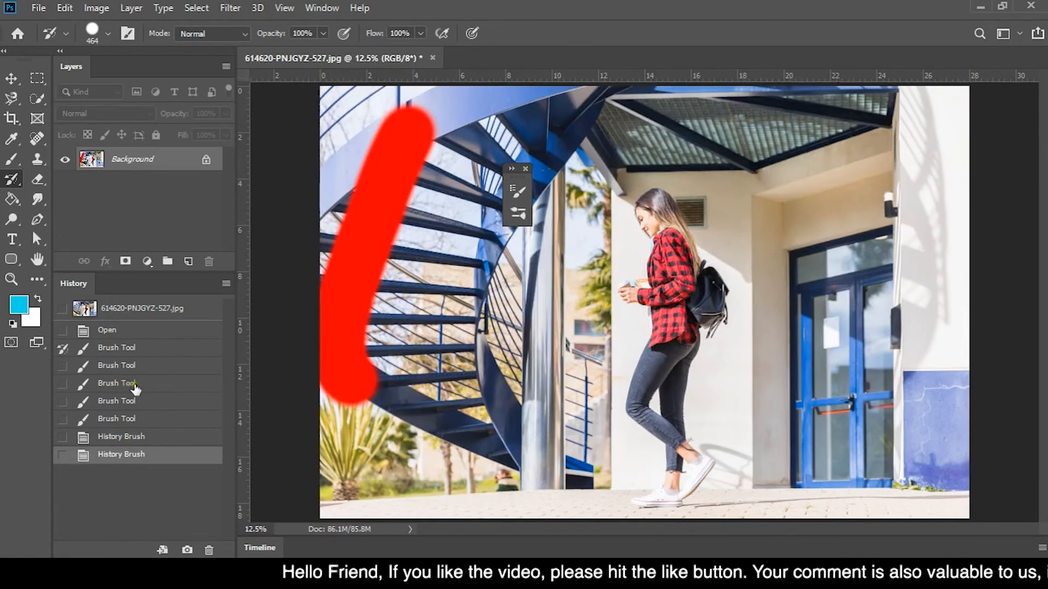
# - Use the History Brush to paint back the blue and green strokes from the third Brush Tool state and the orange stroke from the fourth
pyautogui.click(64, 385)
pyautogui.moveTo(646, 228)
pyautogui.mouseDown()
pyautogui.moveTo(428, 259)
pyautogui.moveTo(651, 184)
pyautogui.moveTo(595, 142)
pyautogui.moveTo(404, 314)
pyautogui.moveTo(328, 355)
pyautogui.mouseUp()
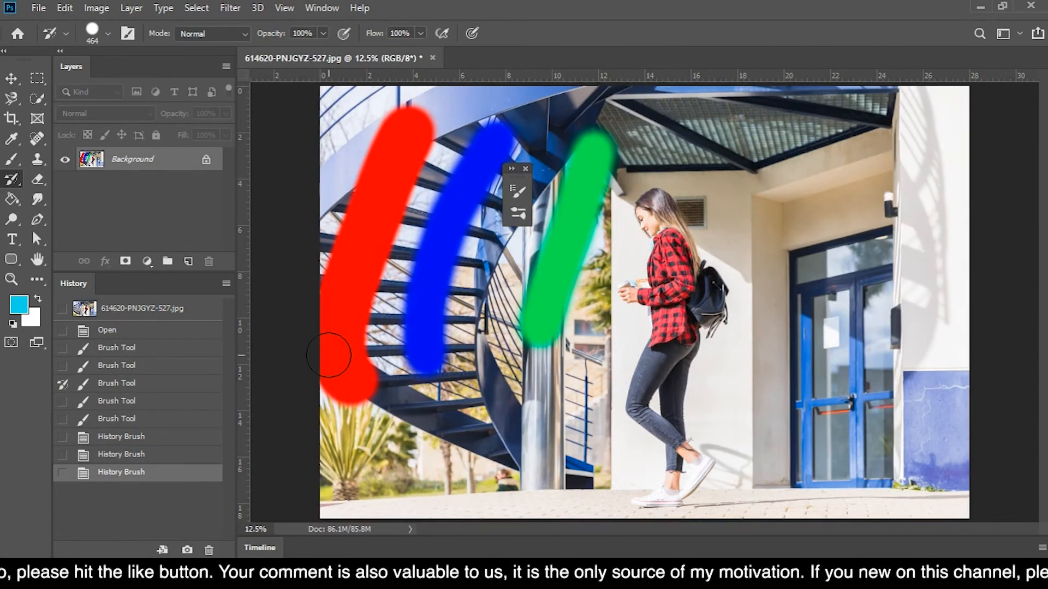
pyautogui.click(62, 402)
pyautogui.moveTo(611, 290)
pyautogui.mouseDown()
pyautogui.moveTo(628, 306)
pyautogui.moveTo(693, 158)
pyautogui.moveTo(664, 203)
pyautogui.moveTo(620, 346)
pyautogui.moveTo(412, 338)
pyautogui.moveTo(332, 369)
pyautogui.moveTo(525, 372)
pyautogui.moveTo(410, 383)
pyautogui.mouseUp()
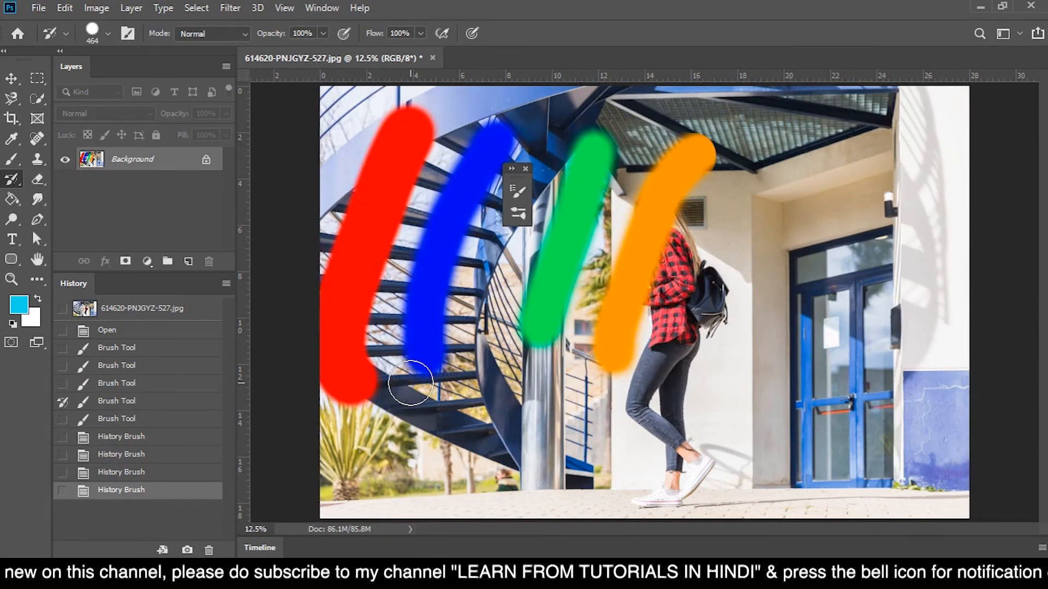
pyautogui.press('v')
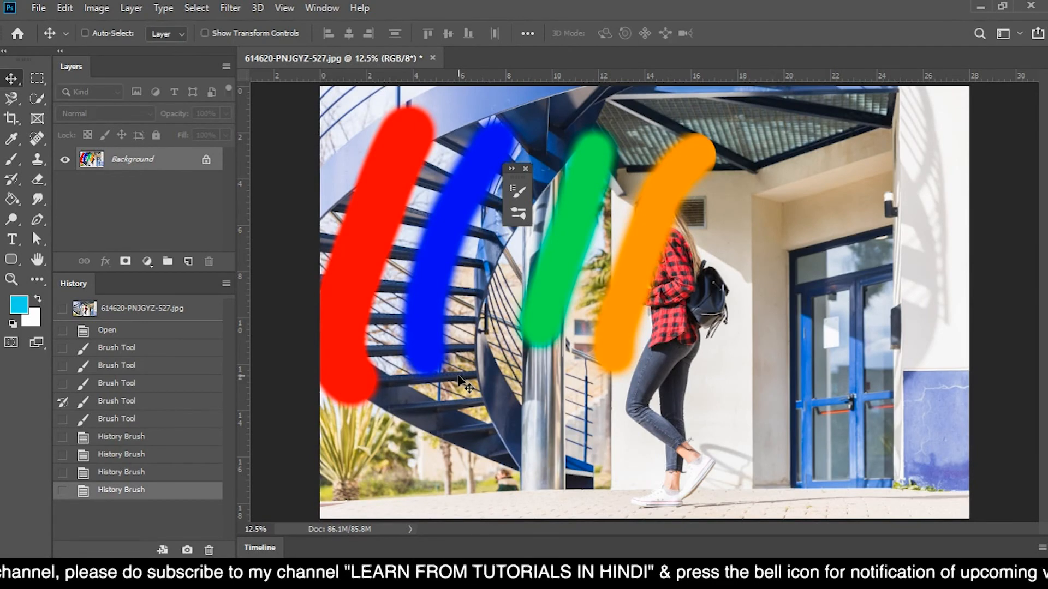